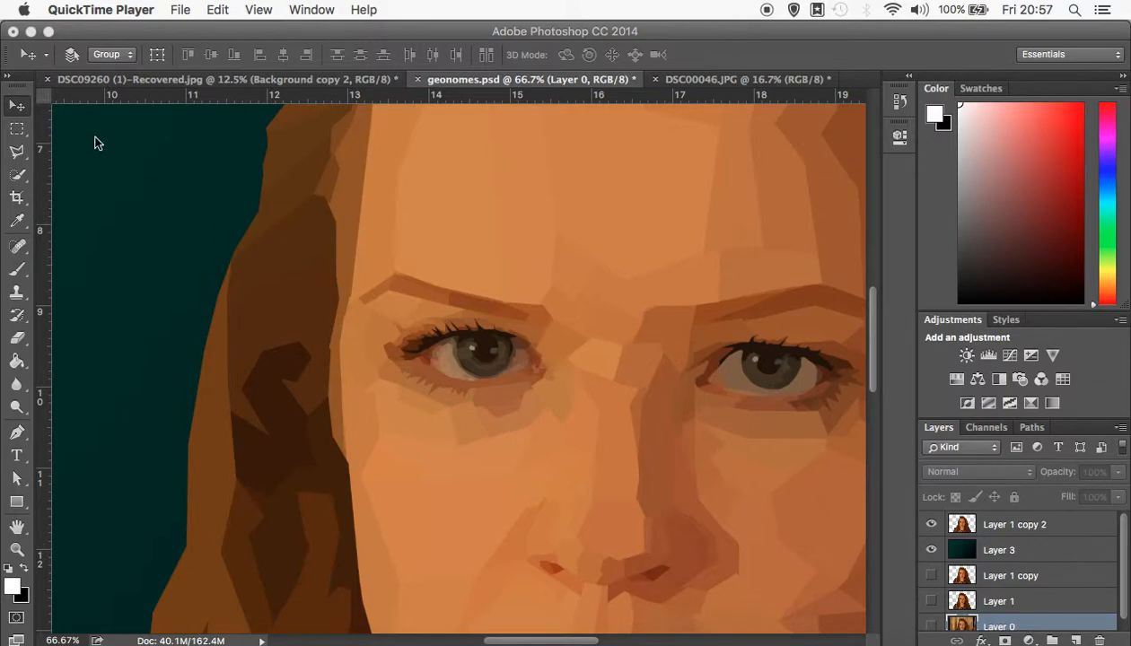
# Examine the finished geometric portrait in geonomes.psd as a whole, looking at the face, hair and dark background
pyautogui.click(21, 109)
pyautogui.press('super+minus')
pyautogui.press('super+minus')
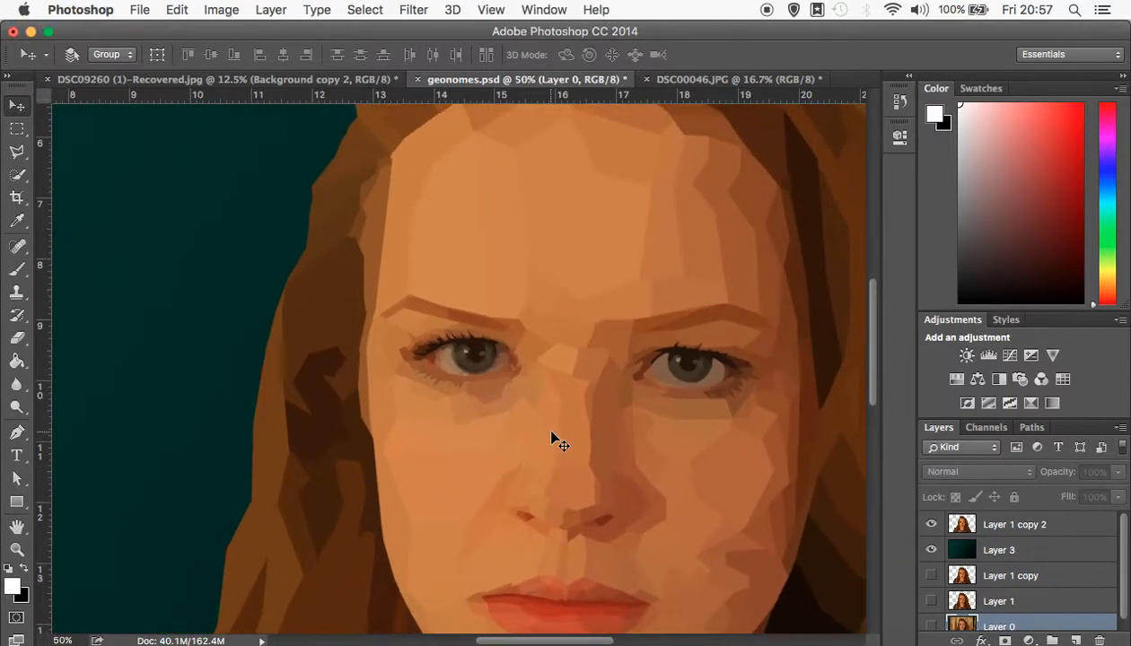
pyautogui.press('super+minus')
pyautogui.scroll(-3, 525, 422)
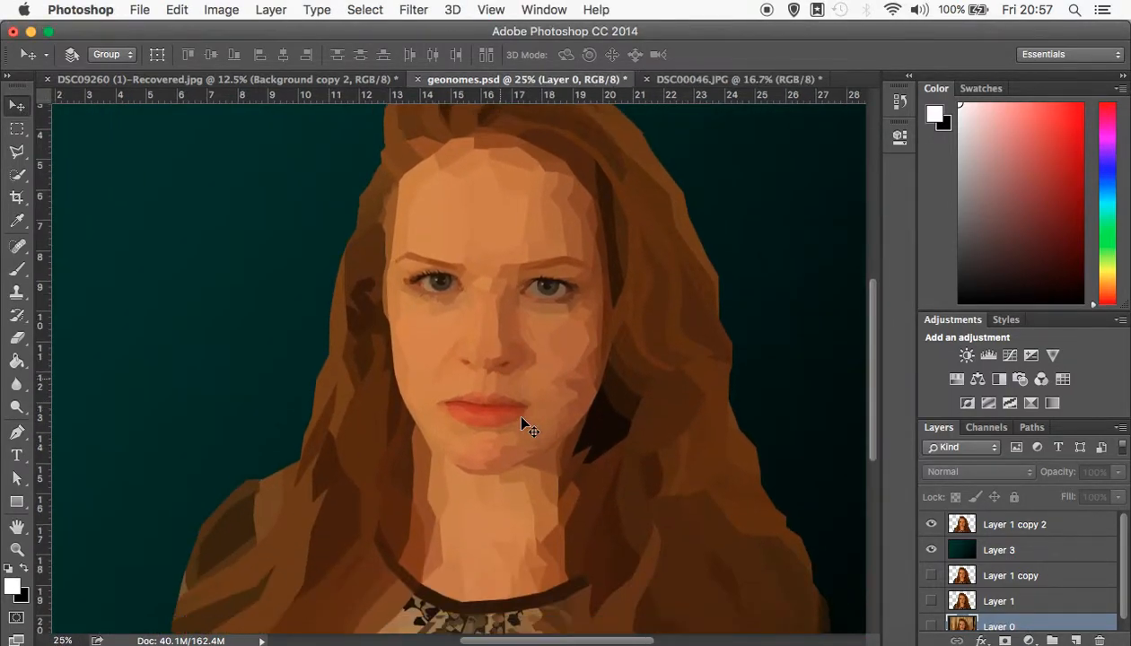
pyautogui.scroll(-3, 522, 420)
pyautogui.scroll(4, 523, 421)
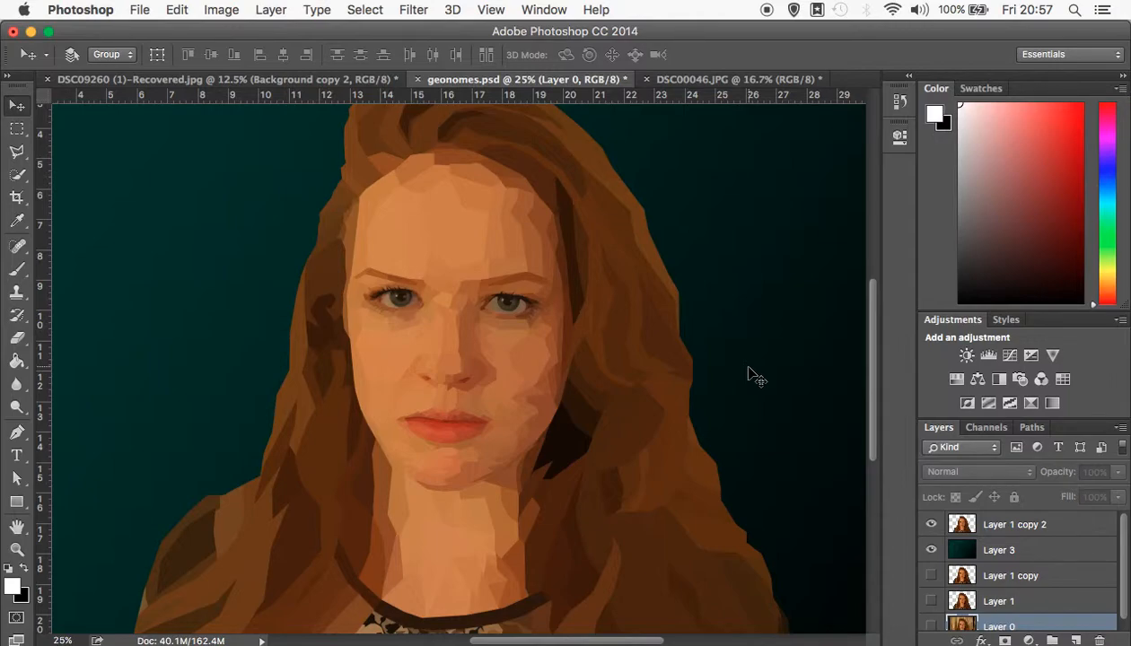
pyautogui.hscroll(-5, 754, 377)
pyautogui.scroll(2, 754, 377)
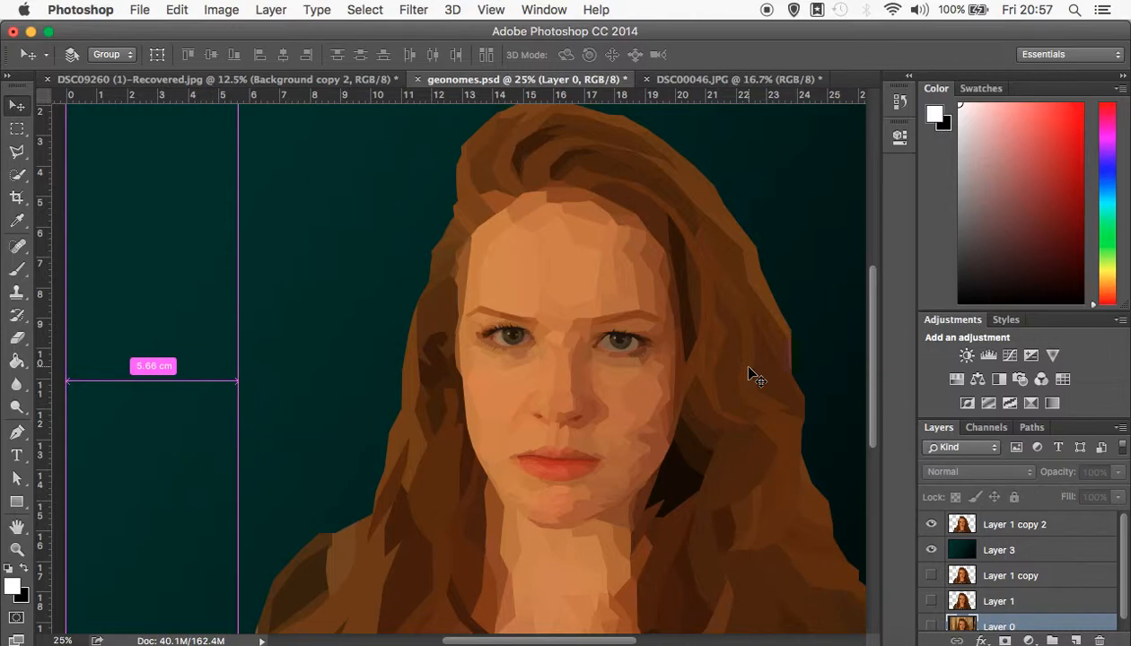
# Examine the flat-coloured shapes of both eyes in the finished portrait at 200%, then the whole image again
pyautogui.press('super+equal')
pyautogui.press('super+equal')
pyautogui.press('super+equal')
pyautogui.press('super+equal')
pyautogui.press('super+equal')
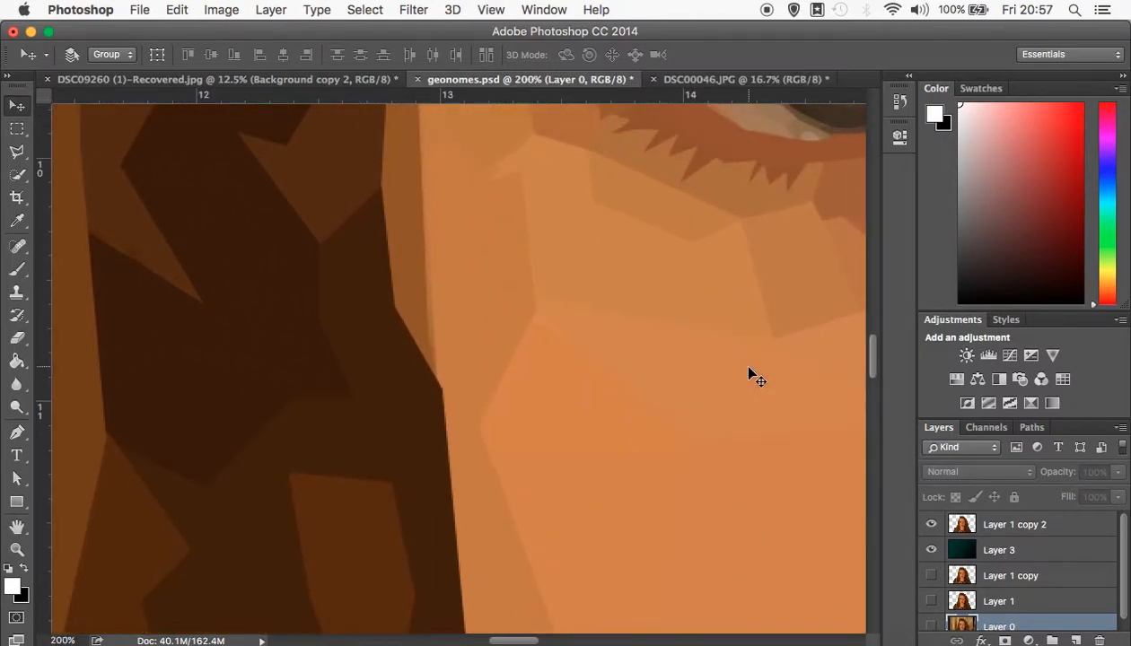
pyautogui.scroll(8, 754, 377)
pyautogui.hscroll(8, 754, 377)
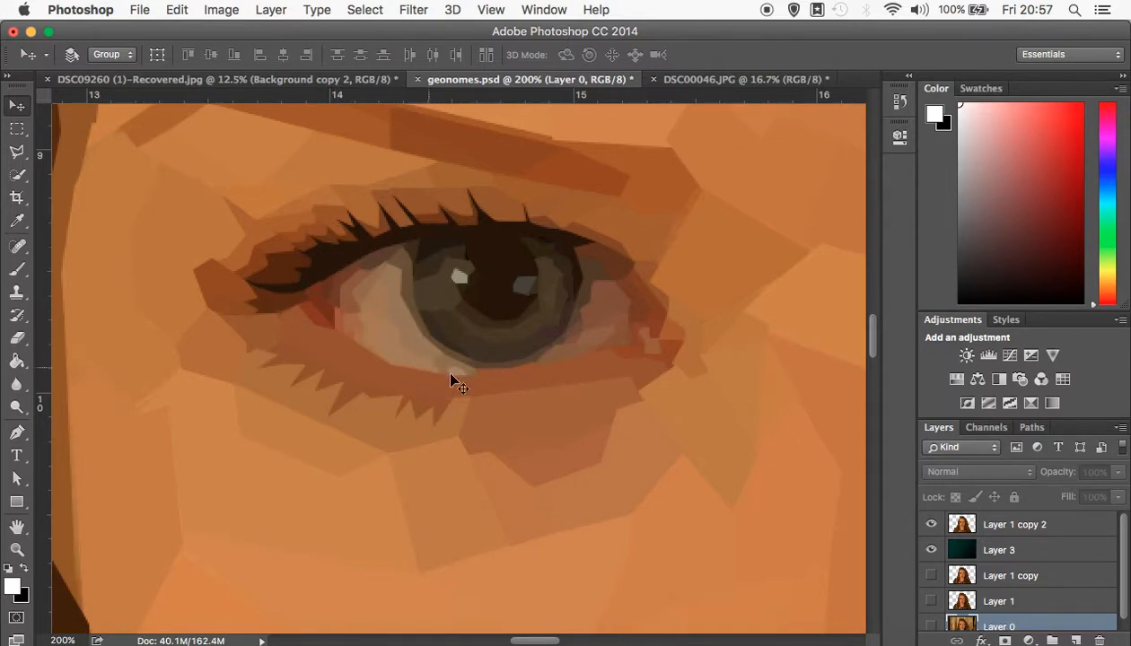
pyautogui.hscroll(15, 451, 375)
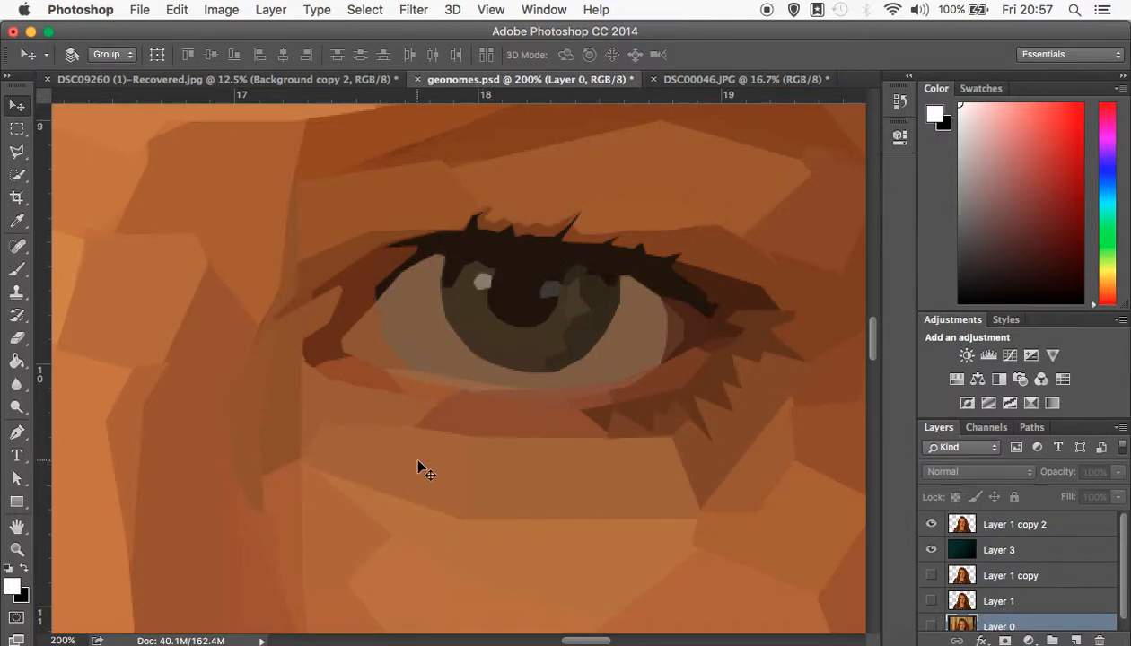
pyautogui.press('super+minus')
pyautogui.press('super+minus')
pyautogui.press('super+minus')
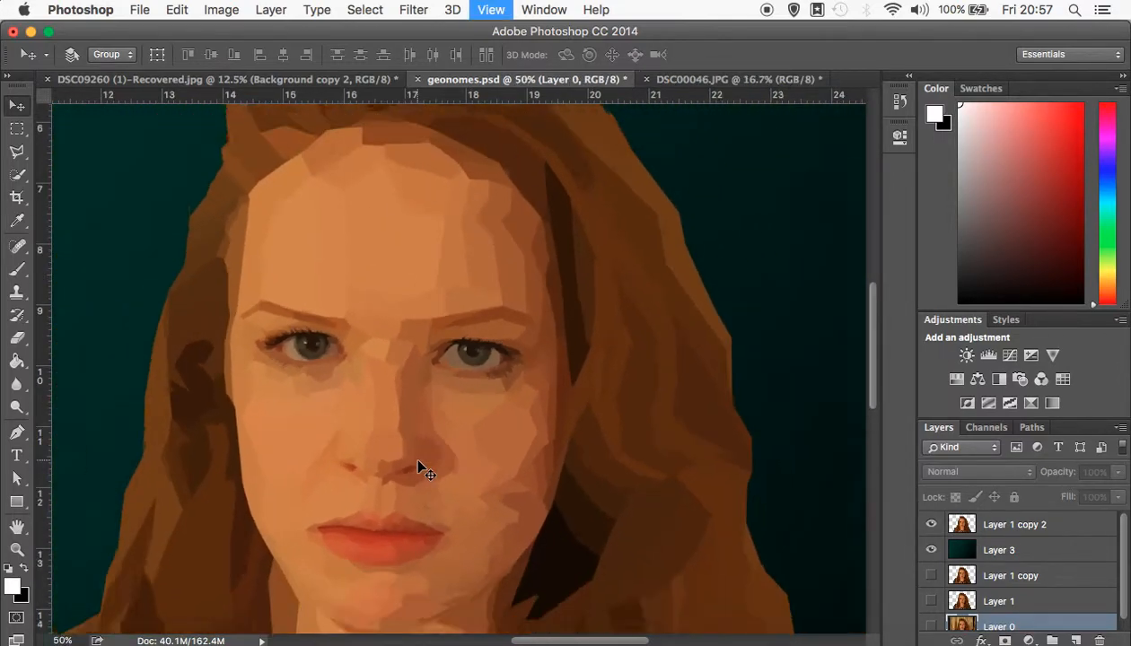
pyautogui.press('super+minus')
pyautogui.press('super+minus')
pyautogui.scroll(-5, 419, 466)
pyautogui.hscroll(-2, 418, 466)
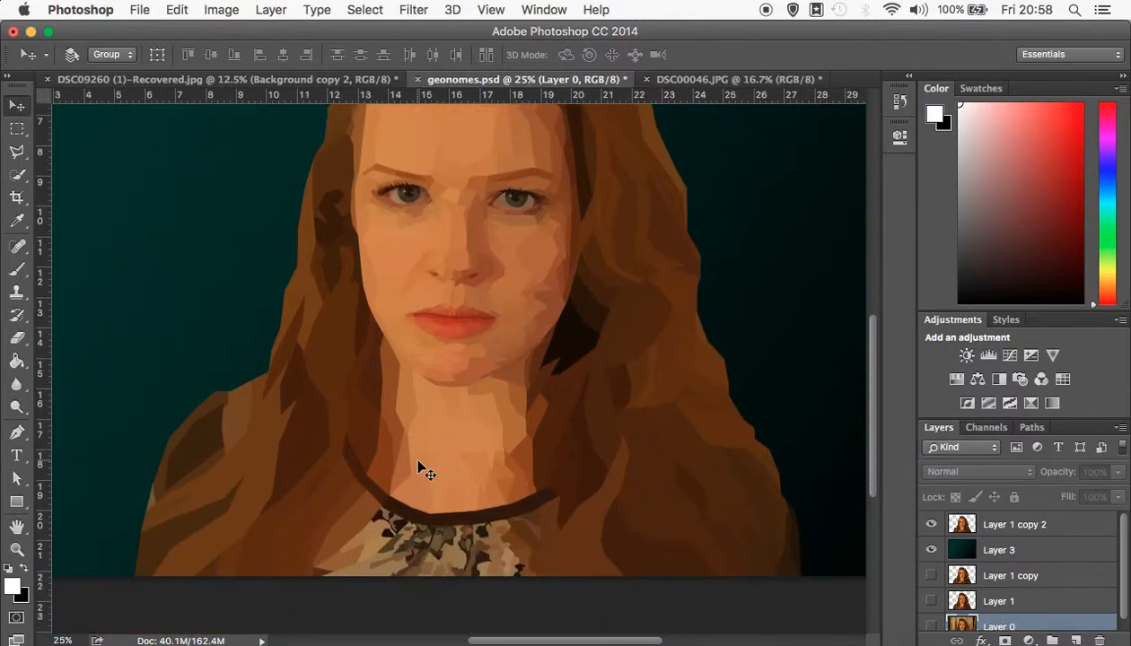
pyautogui.press('super+minus')
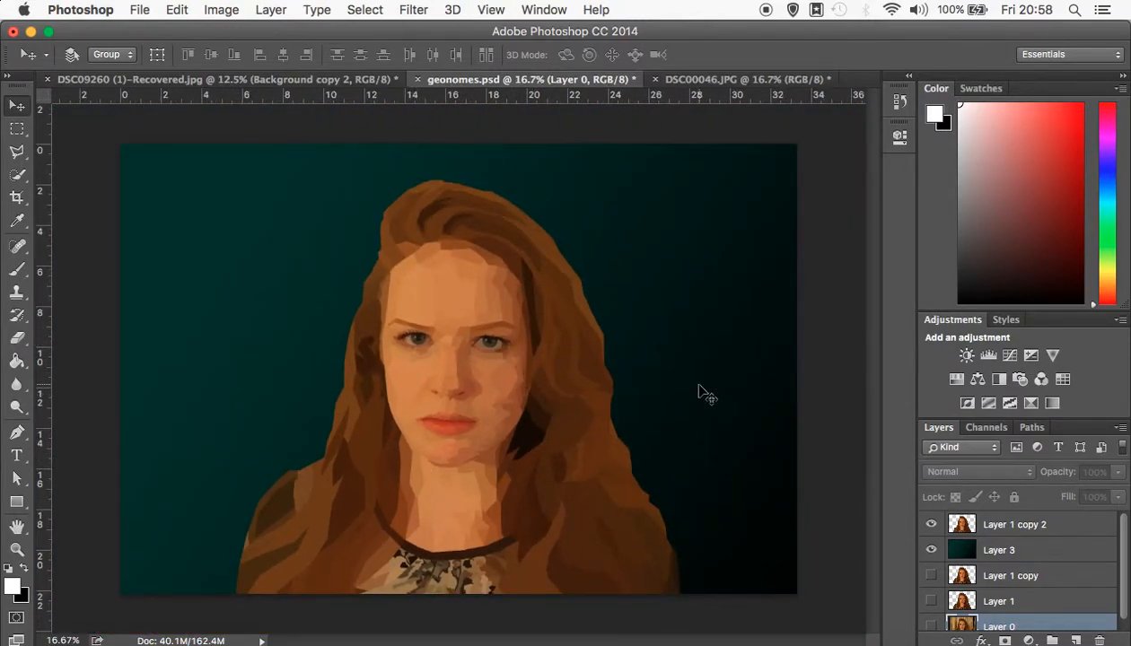
# In the DSC00046.JPG document, select the woman with the Quick Selection Tool, subtracting the curtain areas beside her hair
pyautogui.click(725, 80)
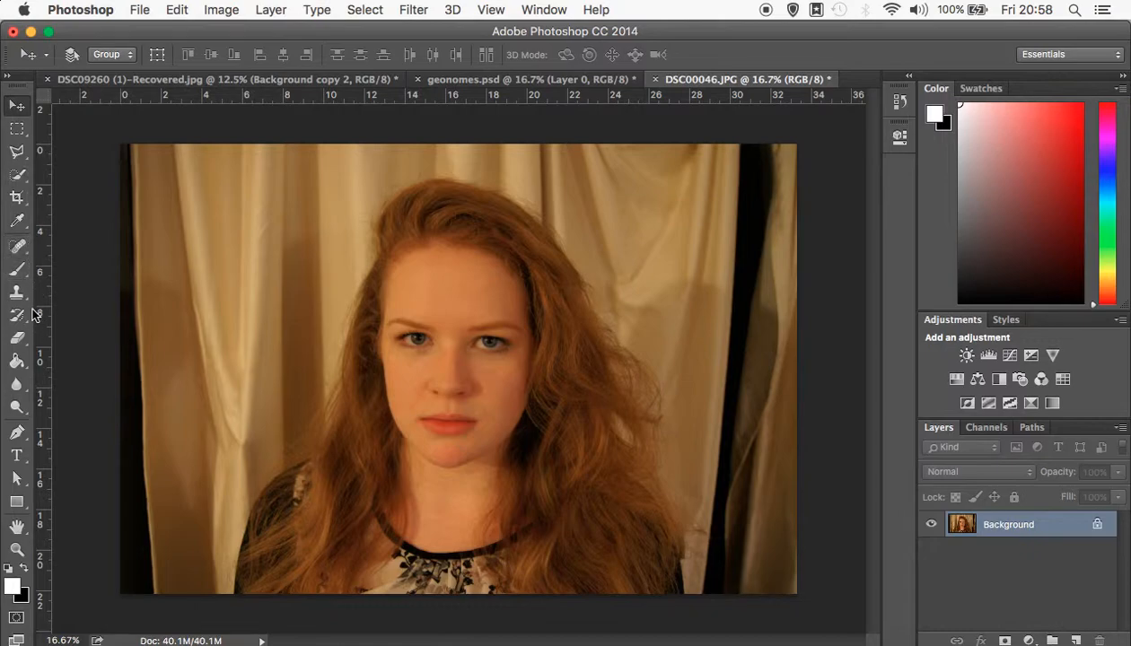
pyautogui.click(19, 178)
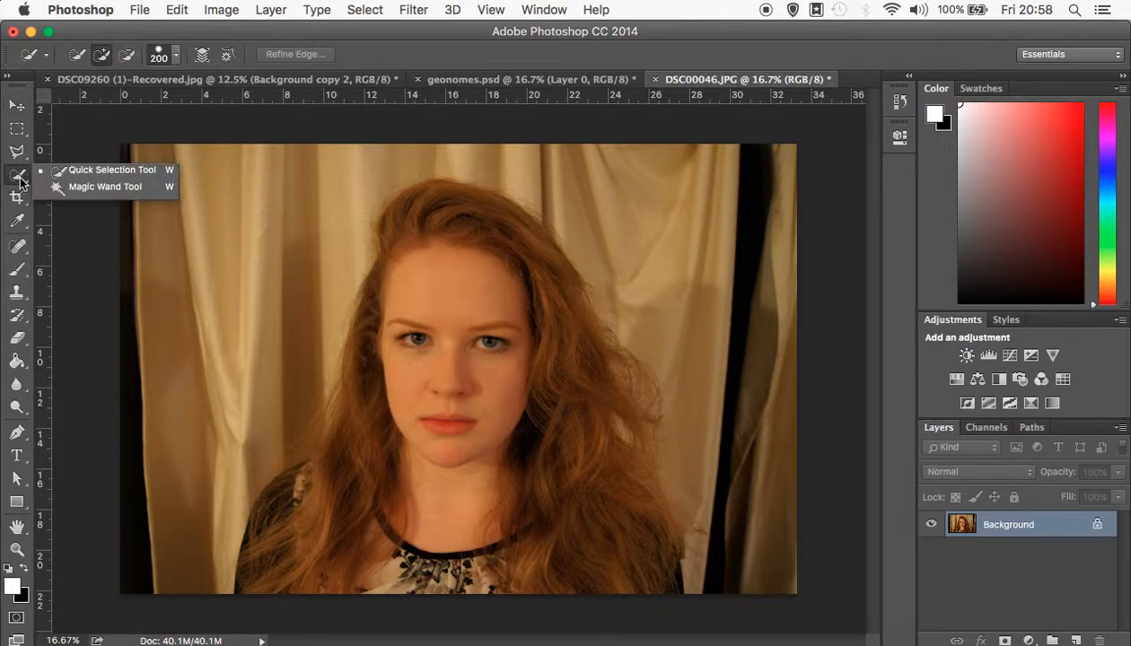
pyautogui.click(86, 173)
pyautogui.moveTo(303, 593)
pyautogui.mouseDown()
pyautogui.moveTo(287, 547)
pyautogui.moveTo(300, 521)
pyautogui.moveTo(383, 509)
pyautogui.moveTo(465, 575)
pyautogui.moveTo(636, 576)
pyautogui.moveTo(639, 539)
pyautogui.moveTo(607, 486)
pyautogui.moveTo(594, 429)
pyautogui.moveTo(608, 397)
pyautogui.moveTo(490, 243)
pyautogui.moveTo(446, 218)
pyautogui.moveTo(412, 227)
pyautogui.moveTo(414, 300)
pyautogui.mouseUp()
pyautogui.click(126, 55)
pyautogui.moveTo(669, 143)
pyautogui.mouseDown()
pyautogui.moveTo(642, 192)
pyautogui.moveTo(432, 138)
pyautogui.moveTo(664, 194)
pyautogui.moveTo(680, 295)
pyautogui.moveTo(576, 230)
pyautogui.moveTo(711, 403)
pyautogui.moveTo(740, 505)
pyautogui.moveTo(734, 558)
pyautogui.moveTo(642, 361)
pyautogui.mouseUp()
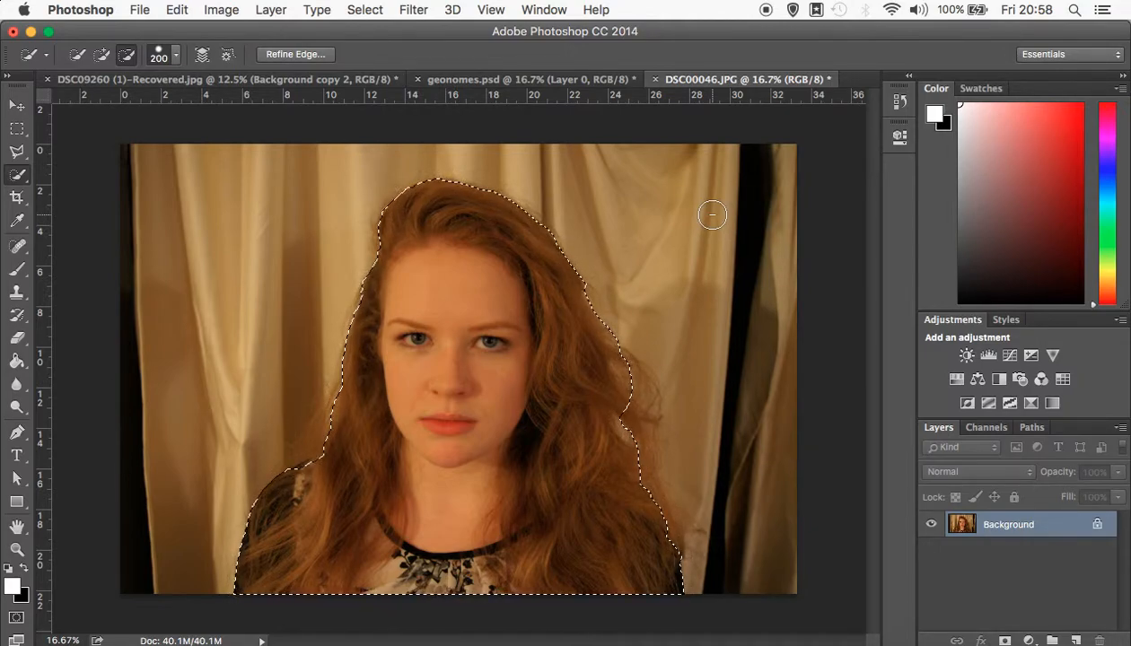
# Copy the selected woman to a new layer and hide the Background layer
pyautogui.press('super+j')
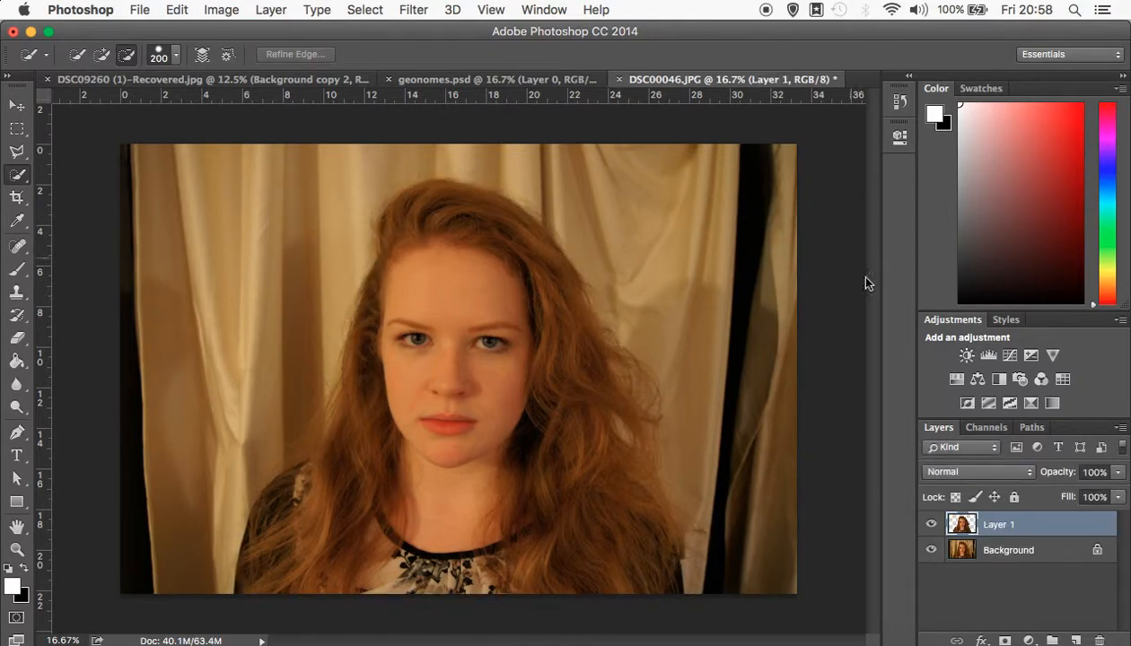
pyautogui.click(931, 551)
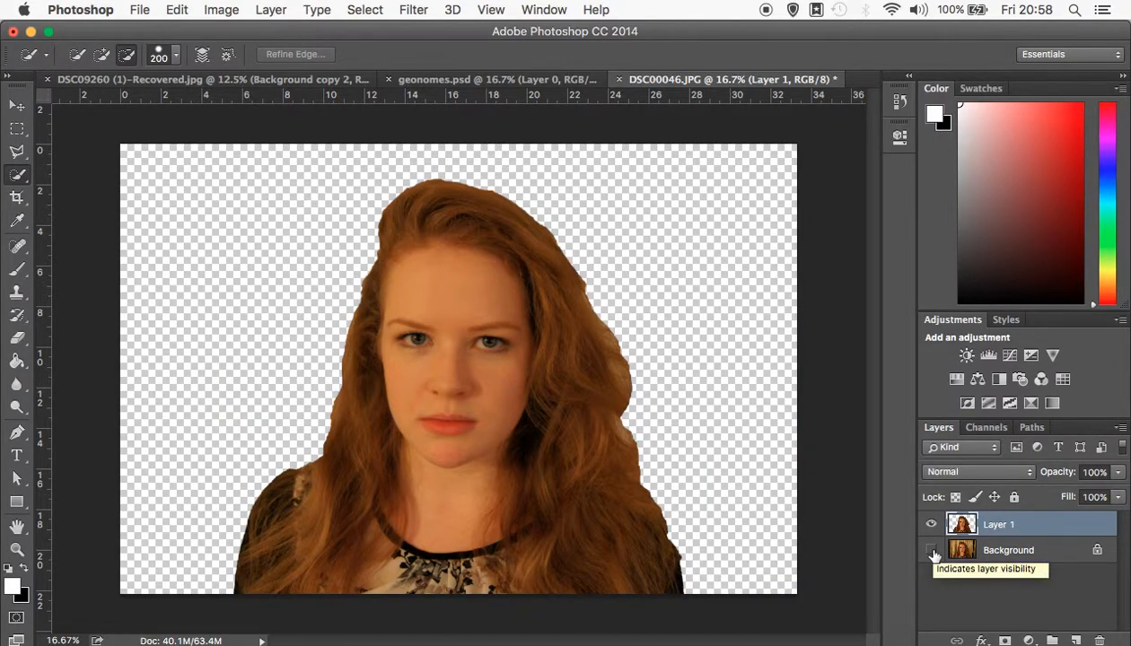
# With the Polygonal Lasso, outline the reddish outer corner of the woman's right eye, up along the lash line
pyautogui.click(18, 160)
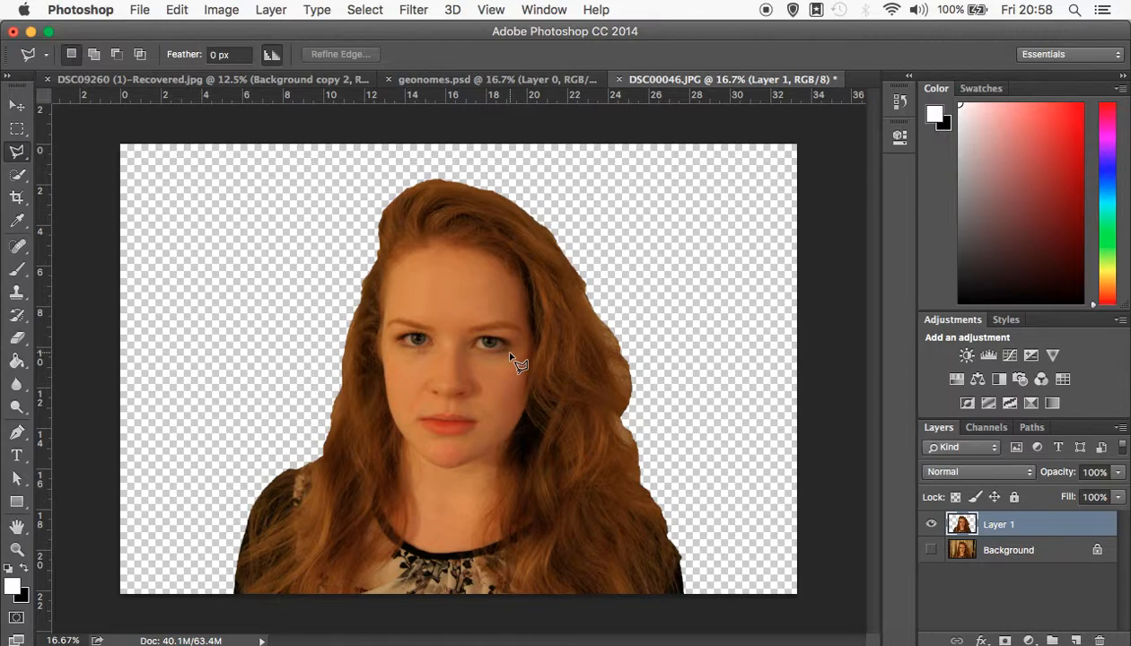
pyautogui.press('super+equal')
pyautogui.press('super+equal')
pyautogui.press('super+equal')
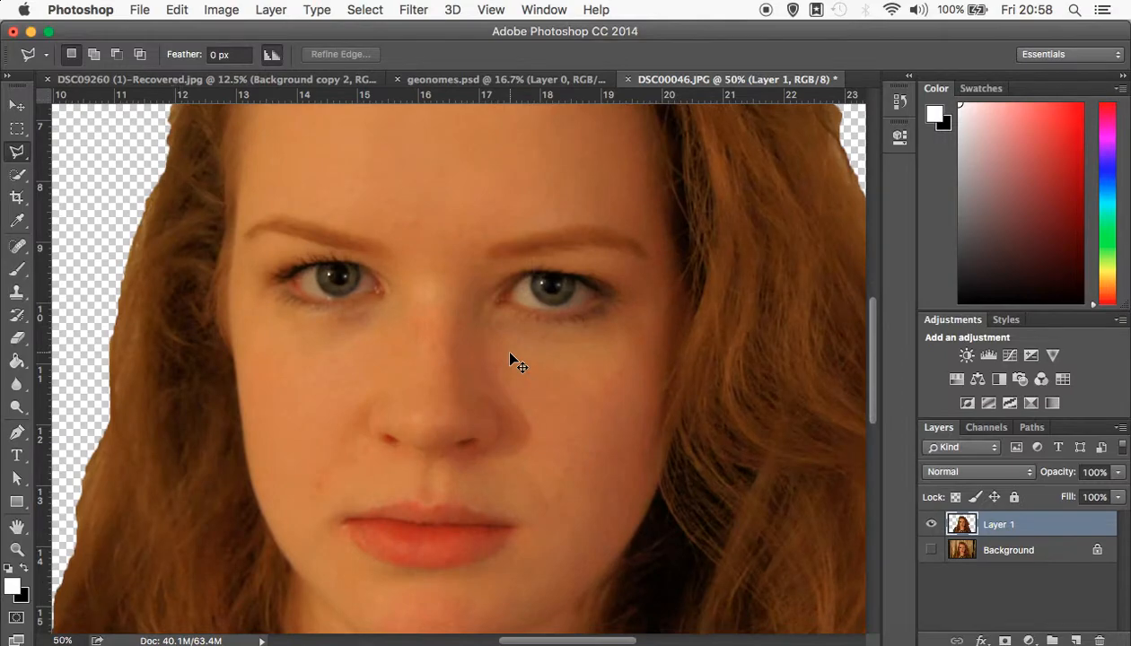
pyautogui.press('super+equal')
pyautogui.scroll(5, 345, 324)
pyautogui.hscroll(-3, 346, 323)
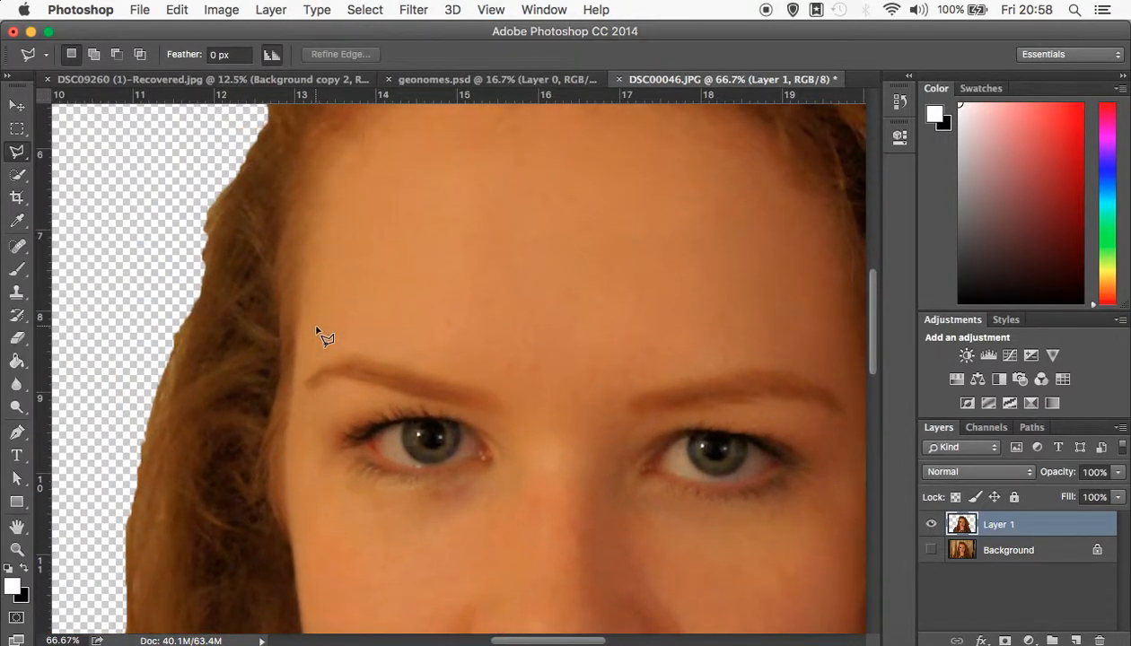
pyautogui.press('super+equal')
pyautogui.press('super+equal')
pyautogui.press('super+equal')
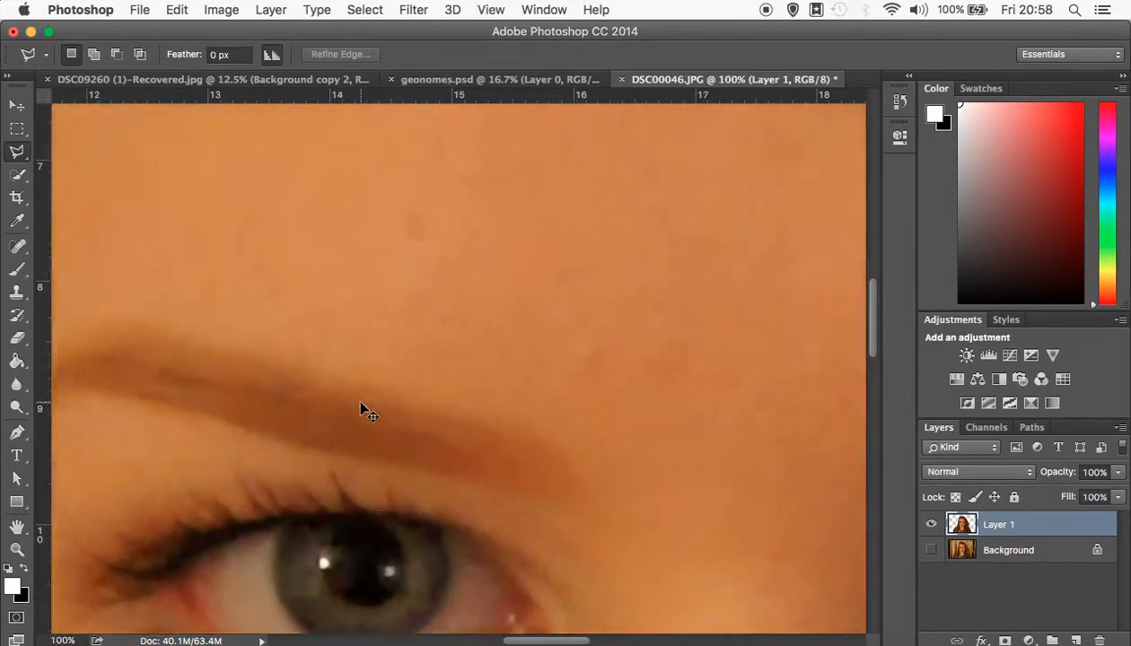
pyautogui.hscroll(-8, 361, 409)
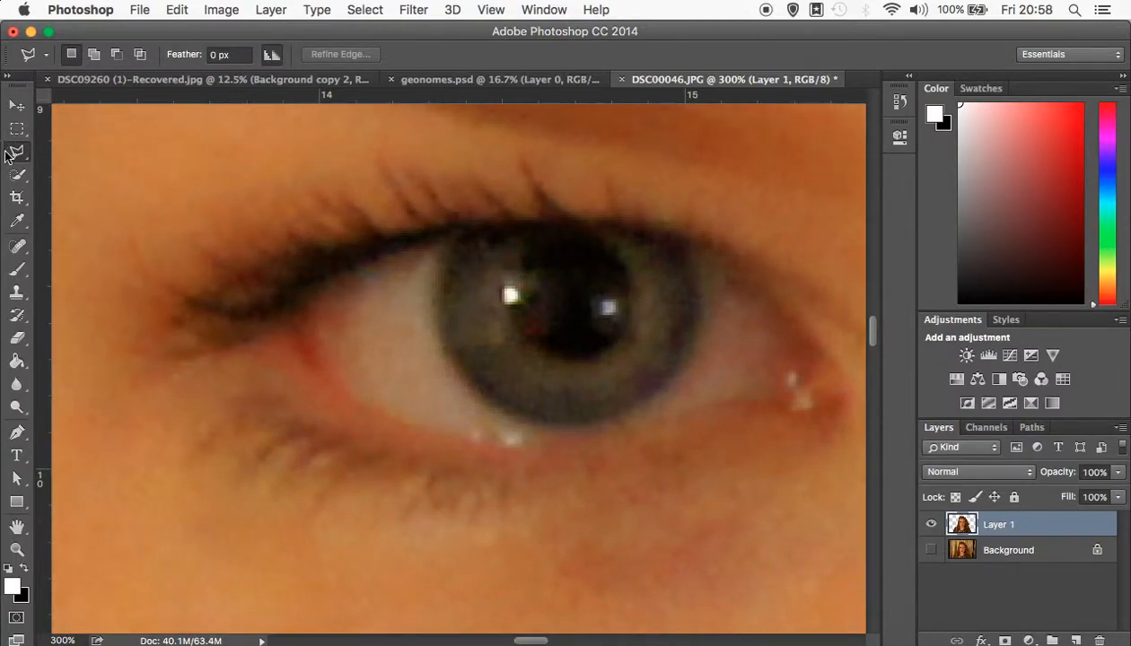
pyautogui.moveTo(17, 152); pyautogui.dragTo(111, 168)
pyautogui.click(286, 328)
pyautogui.click(307, 366)
pyautogui.click(363, 402)
pyautogui.click(338, 363)
pyautogui.click(361, 280)
pyautogui.click(397, 268)
pyautogui.click(421, 250)
pyautogui.click(361, 272)
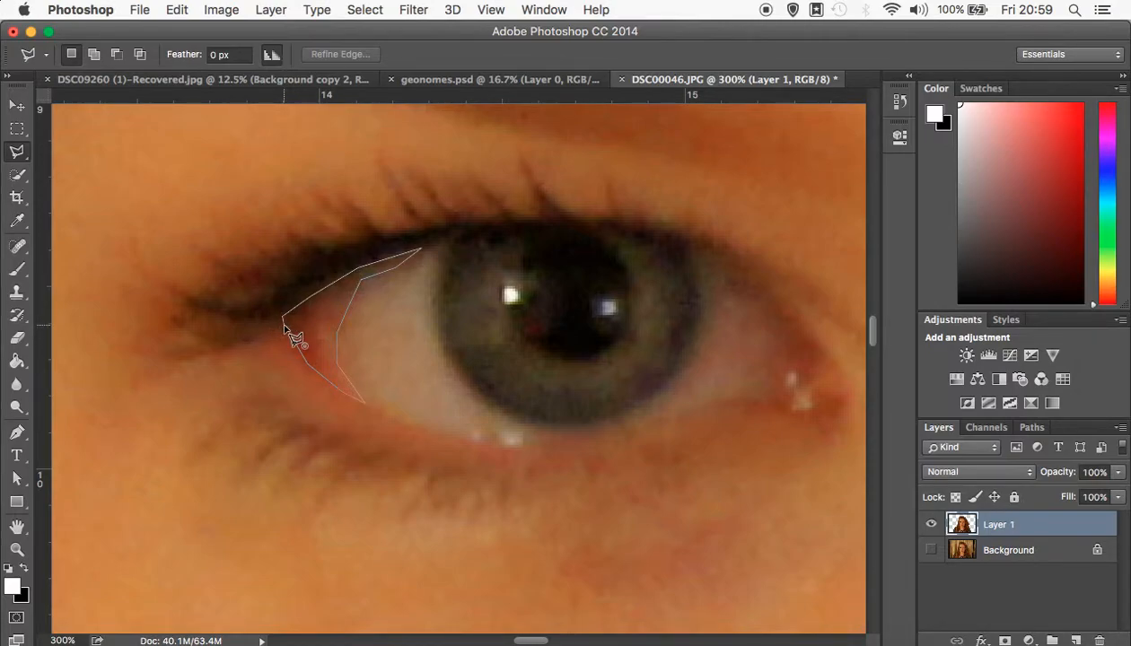
pyautogui.click(284, 325)
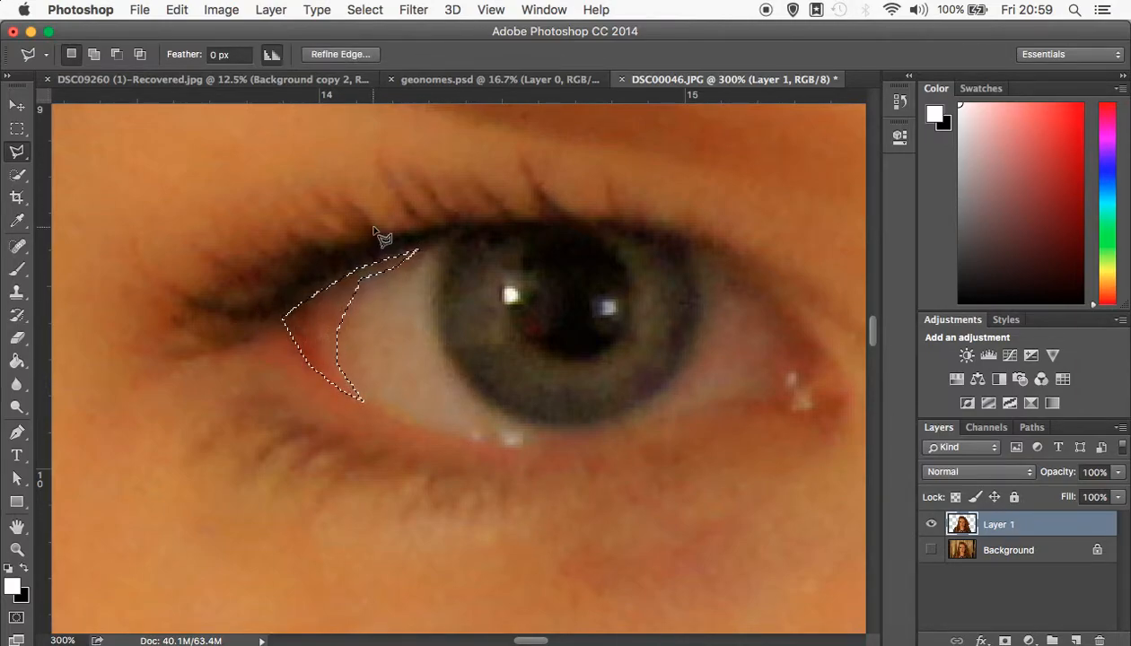
# Flatten the selected outer eye corner to a single colour with the Average blur filter and deselect it
pyautogui.click(414, 11)
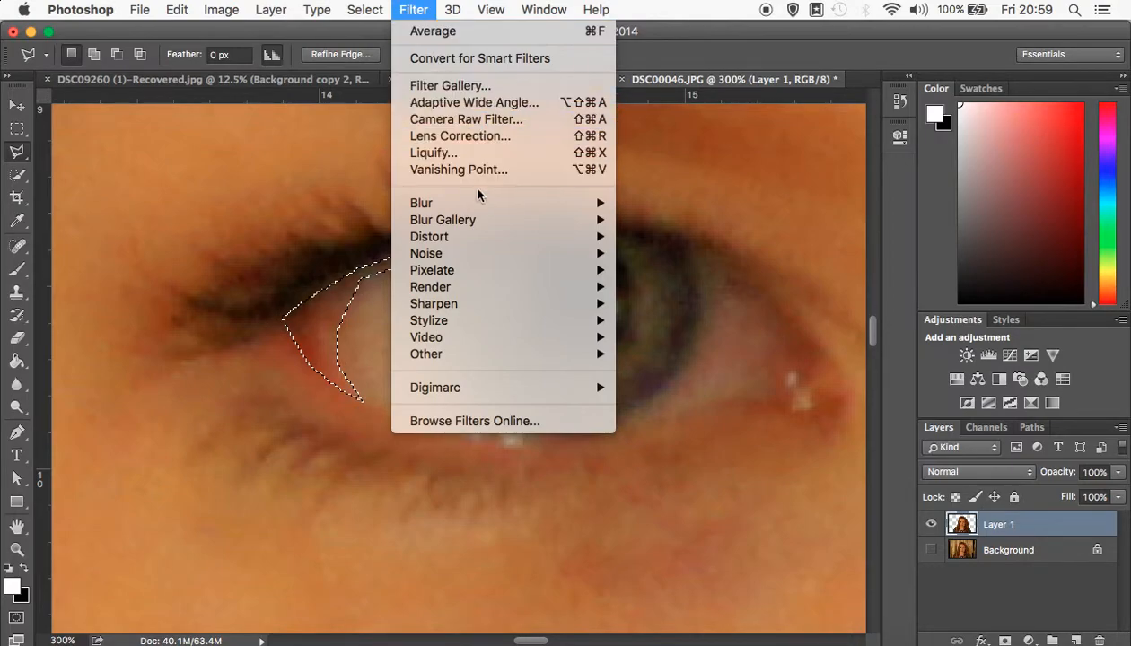
pyautogui.moveTo(476, 206)
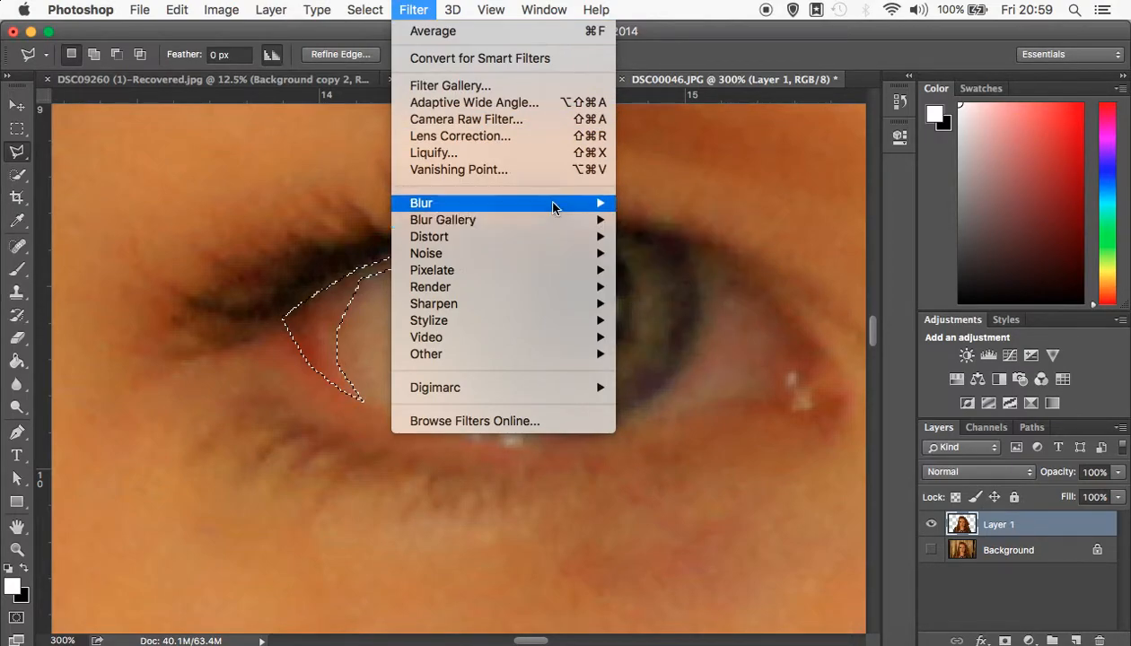
pyautogui.click(646, 203)
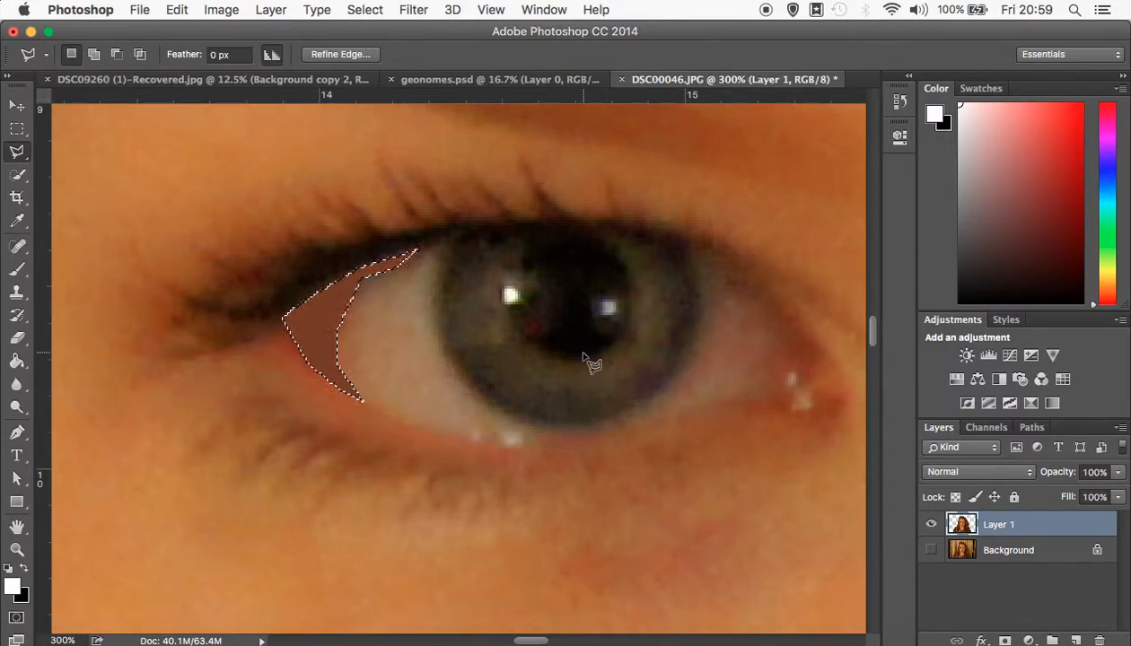
pyautogui.press('super+d')
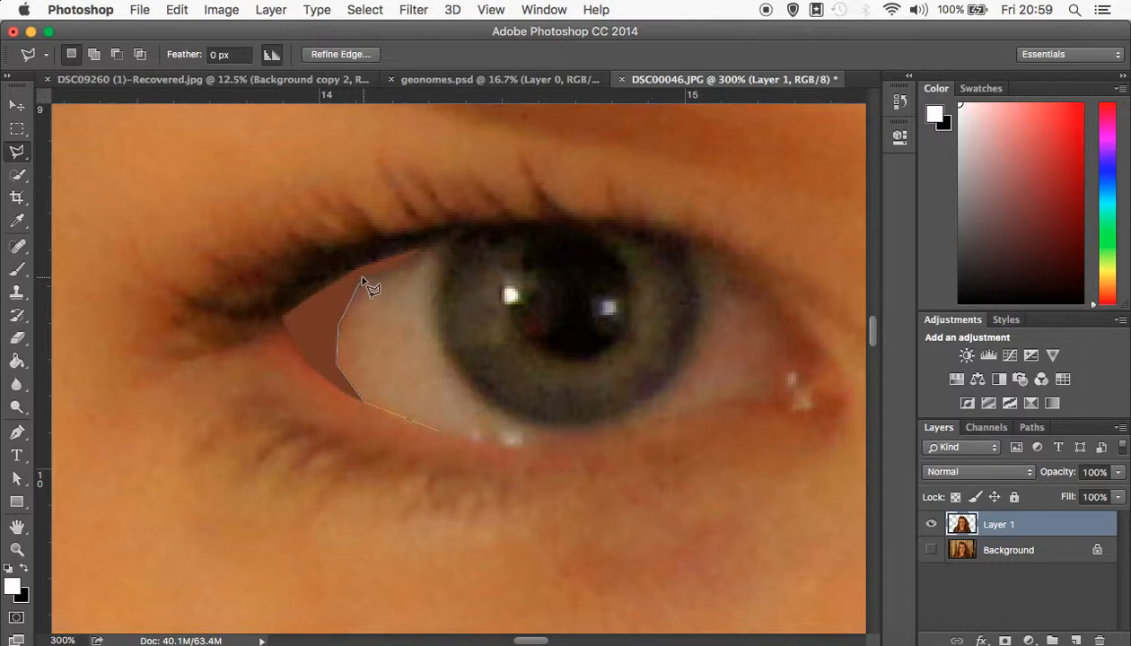
# Outline the white of the eye between the outer corner and the iris, and apply the Average filter to it
pyautogui.click(458, 238)
pyautogui.click(433, 299)
pyautogui.click(450, 353)
pyautogui.click(484, 400)
pyautogui.click(558, 426)
pyautogui.click(520, 443)
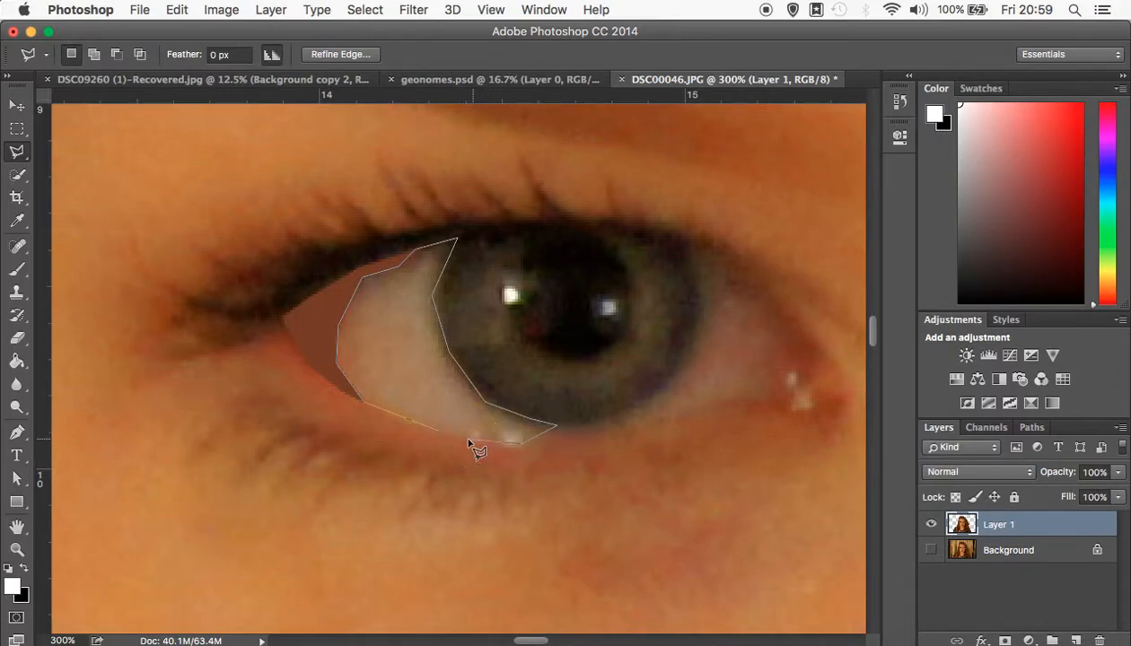
pyautogui.click(440, 435)
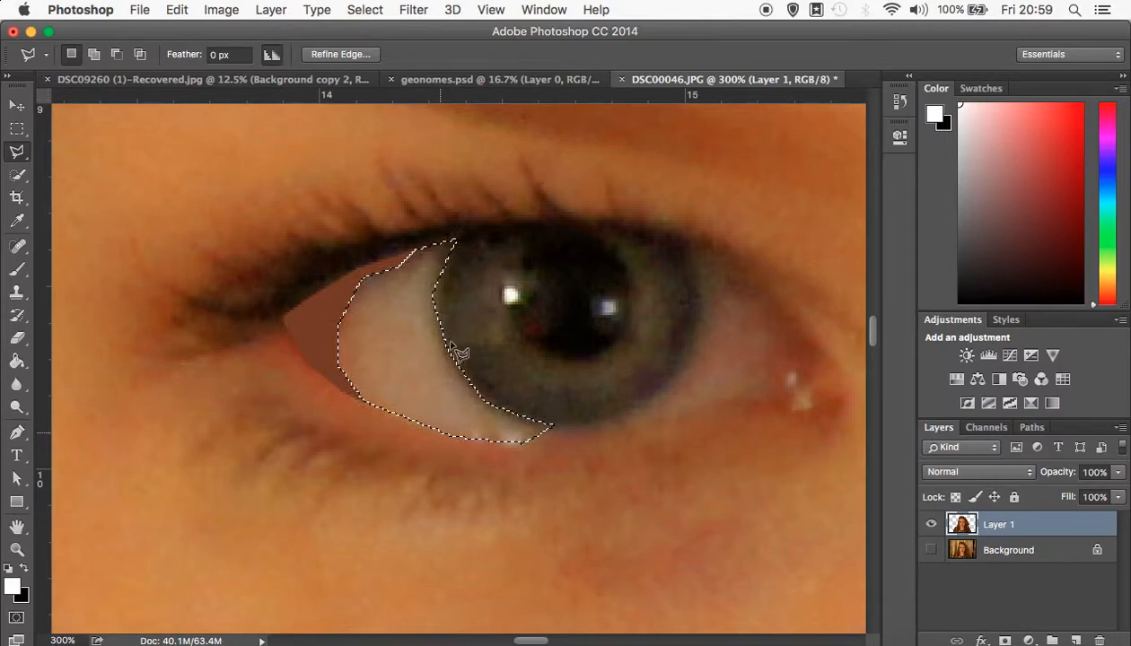
pyautogui.click(412, 13)
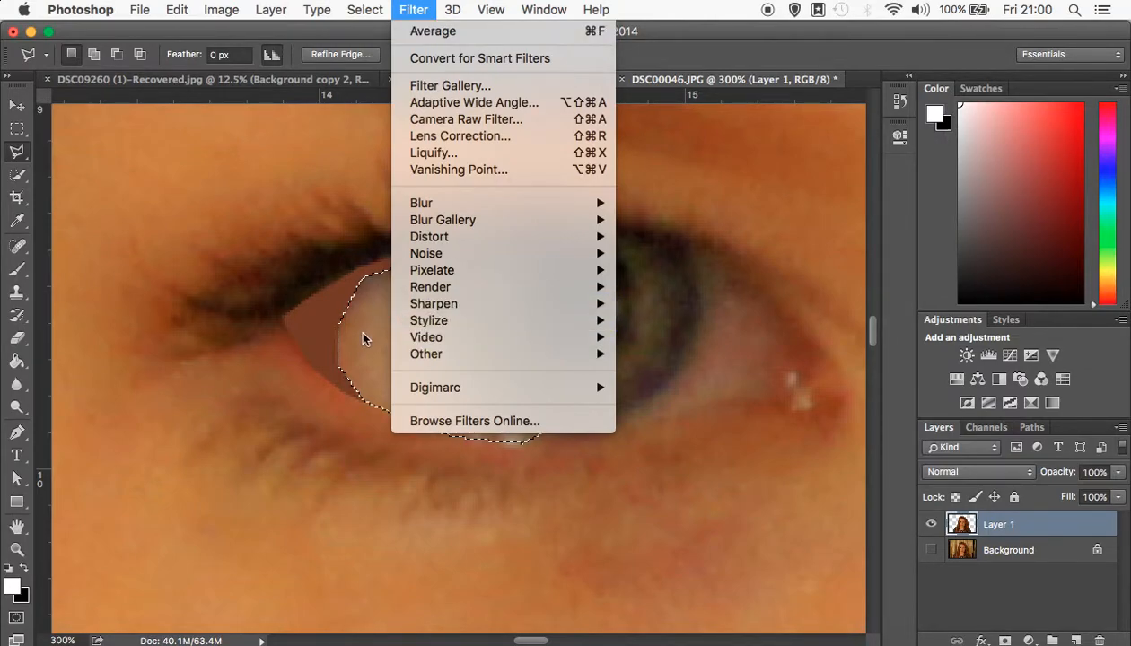
pyautogui.press('super+f')
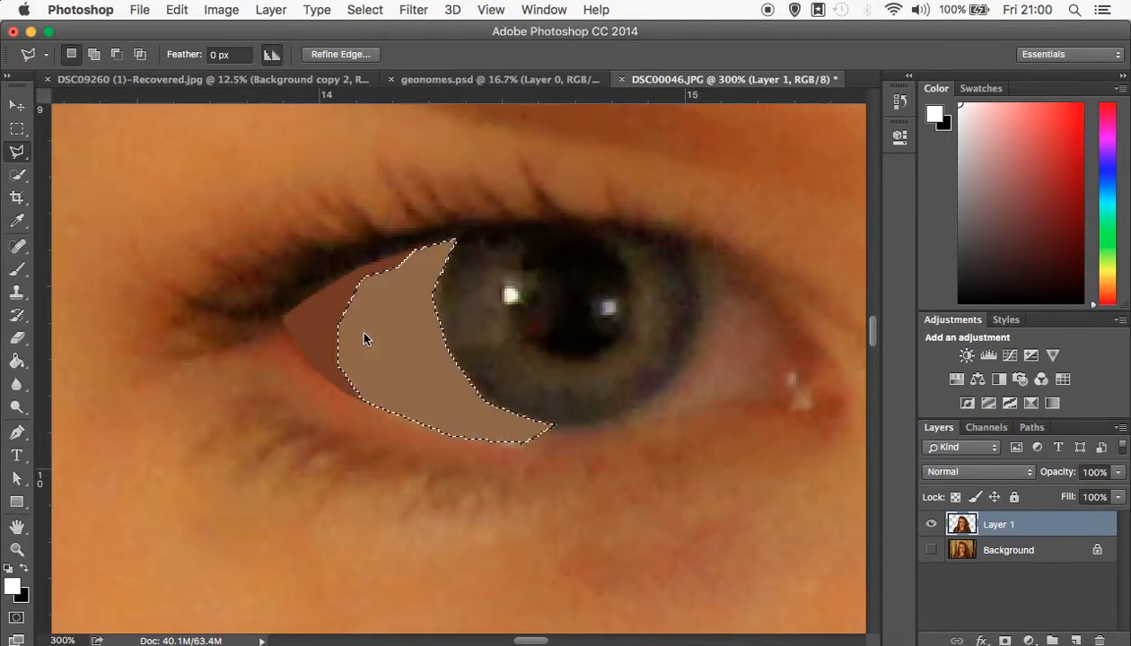
# Outline the pupil together with the upper lash line and three pointed lashes, leaving out the two light reflections
pyautogui.click(514, 316)
pyautogui.click(535, 346)
pyautogui.click(566, 359)
pyautogui.click(604, 350)
pyautogui.click(622, 328)
pyautogui.click(595, 312)
pyautogui.click(596, 294)
pyautogui.click(633, 292)
pyautogui.click(623, 259)
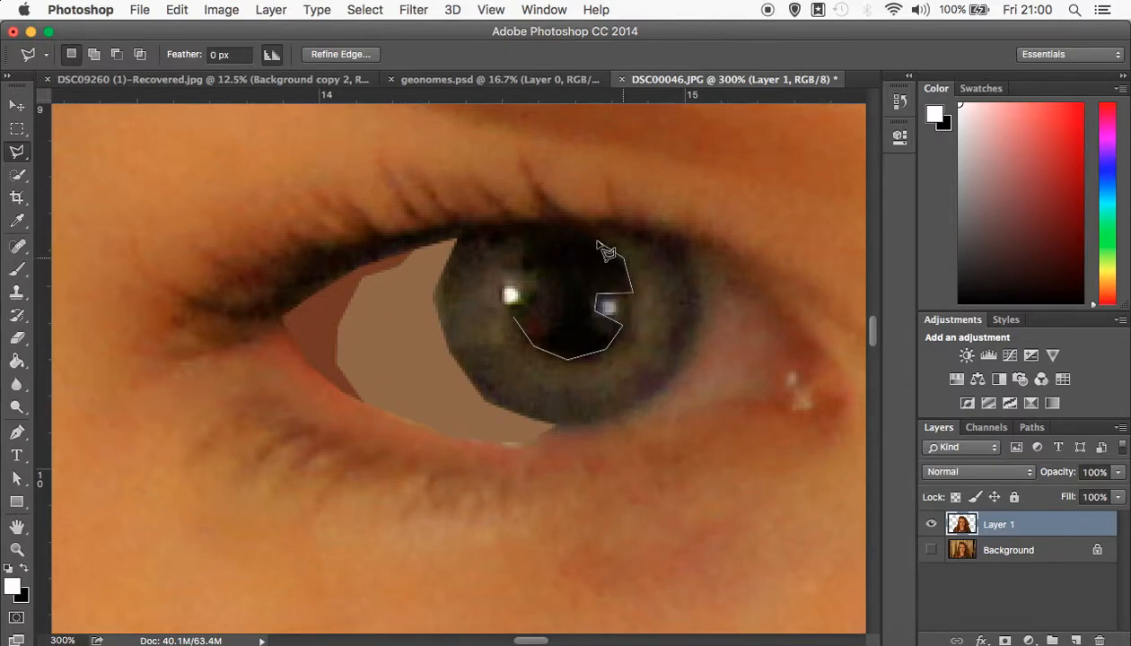
pyautogui.click(588, 231)
pyautogui.click(681, 244)
pyautogui.click(619, 214)
pyautogui.click(608, 176)
pyautogui.click(607, 216)
pyautogui.click(571, 216)
pyautogui.click(519, 156)
pyautogui.click(540, 212)
pyautogui.click(511, 213)
pyautogui.click(477, 170)
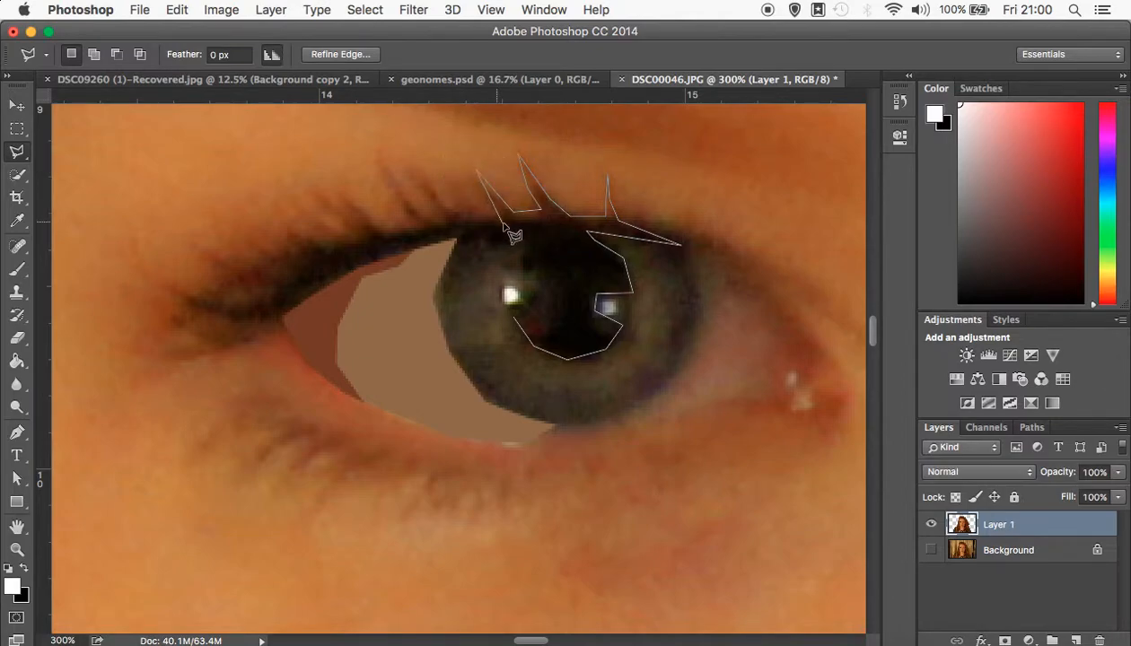
pyautogui.click(461, 217)
pyautogui.click(460, 239)
pyautogui.click(529, 243)
pyautogui.click(526, 269)
pyautogui.click(539, 284)
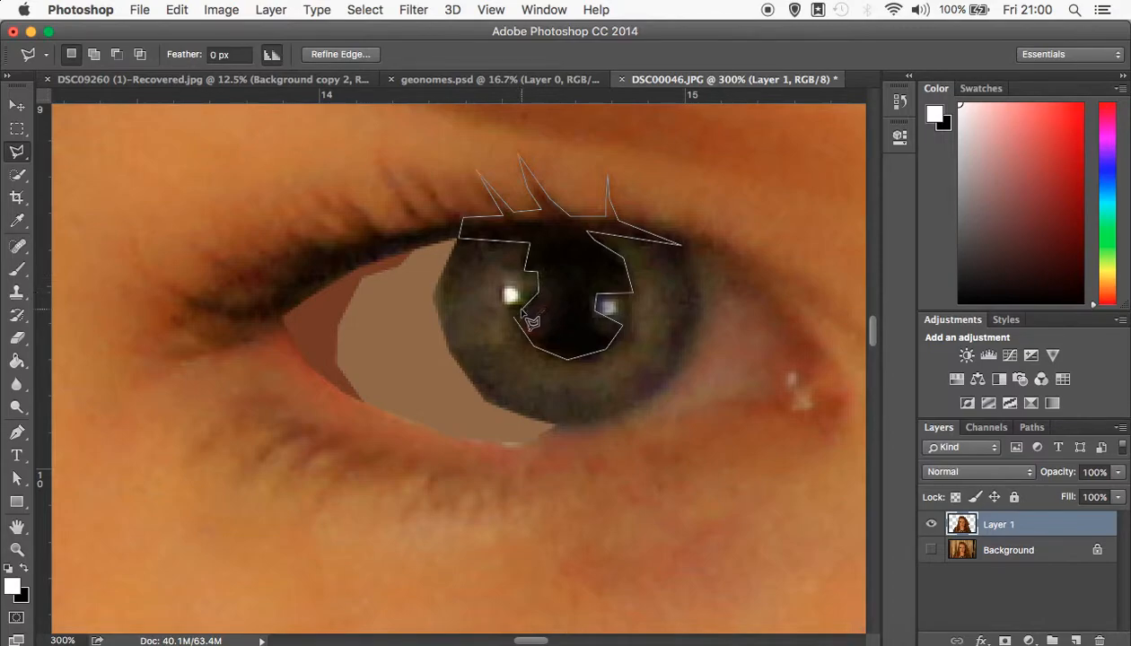
pyautogui.click(517, 319)
# Apply the Average filter to the selected pupil and lash shape, and clear the selection
pyautogui.press('super+BackSpace')
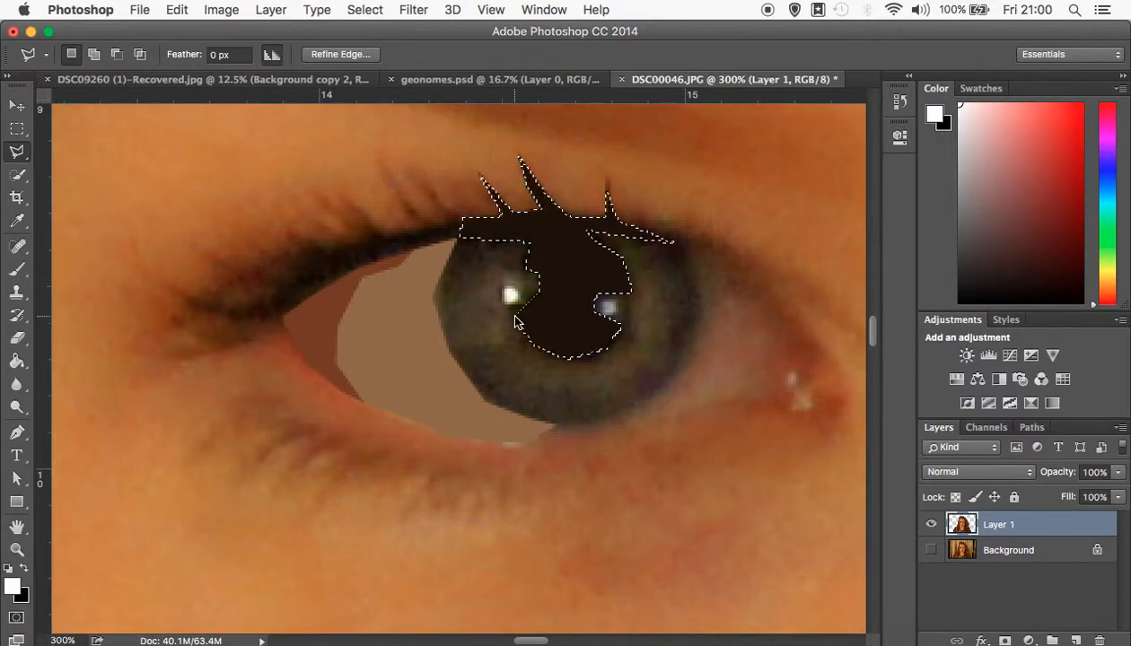
pyautogui.press('super+d')
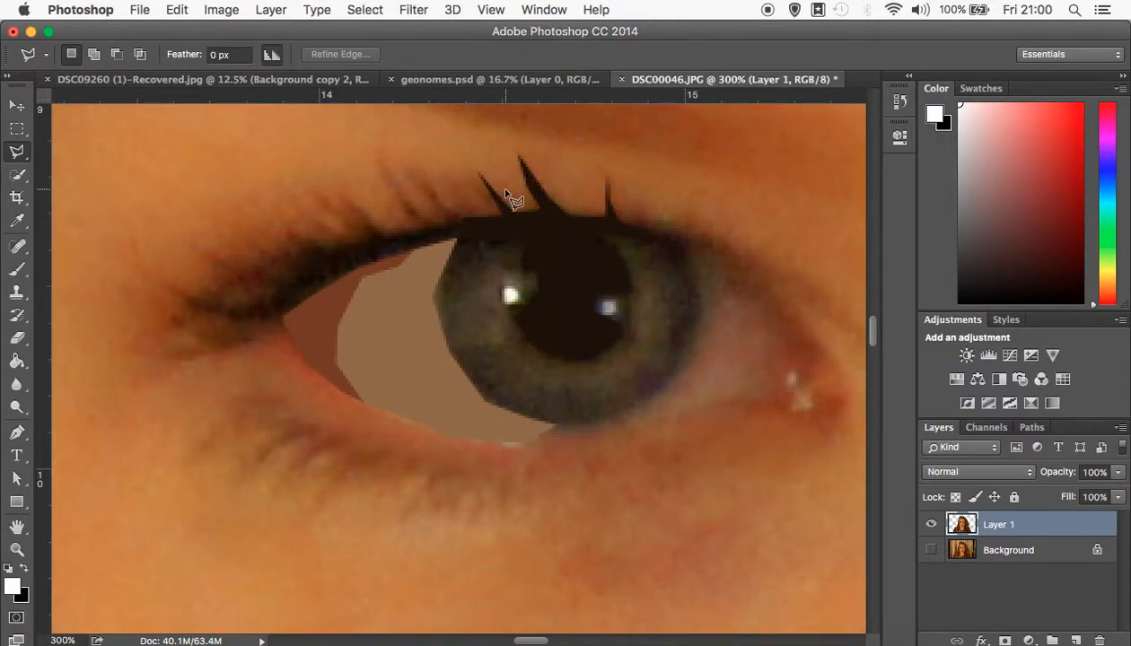
# Outline the light reflection beside the pupil nearest the white of the eye, average its colour, and deselect it
pyautogui.click(530, 277)
pyautogui.click(492, 269)
pyautogui.click(501, 314)
pyautogui.click(517, 313)
pyautogui.click(536, 281)
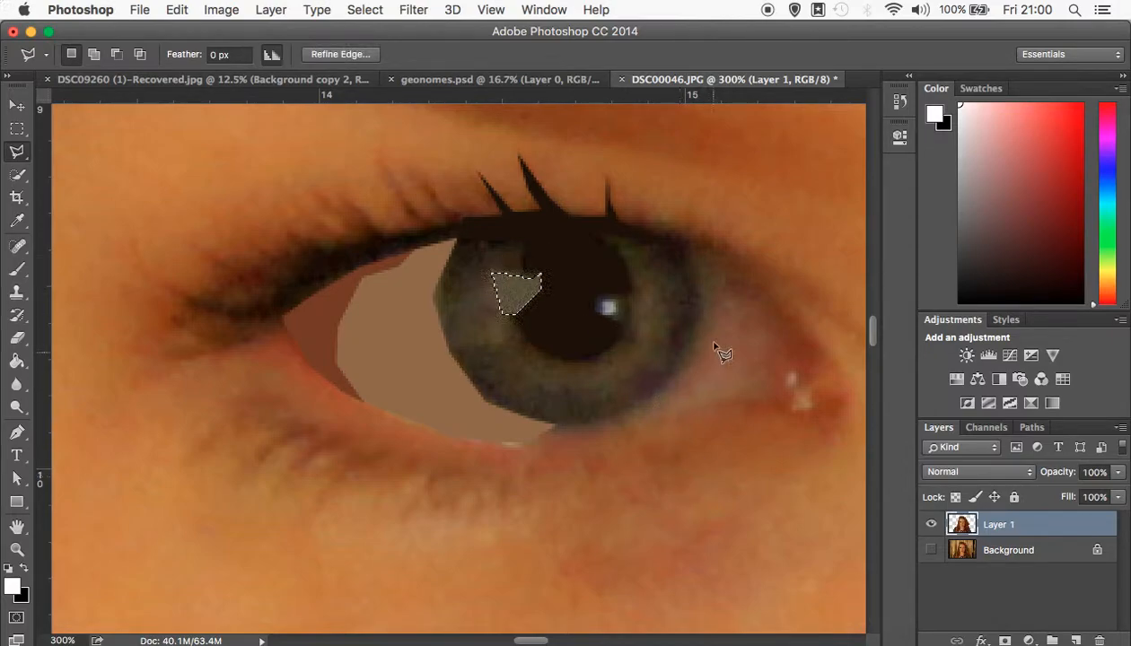
pyautogui.press('super+d')
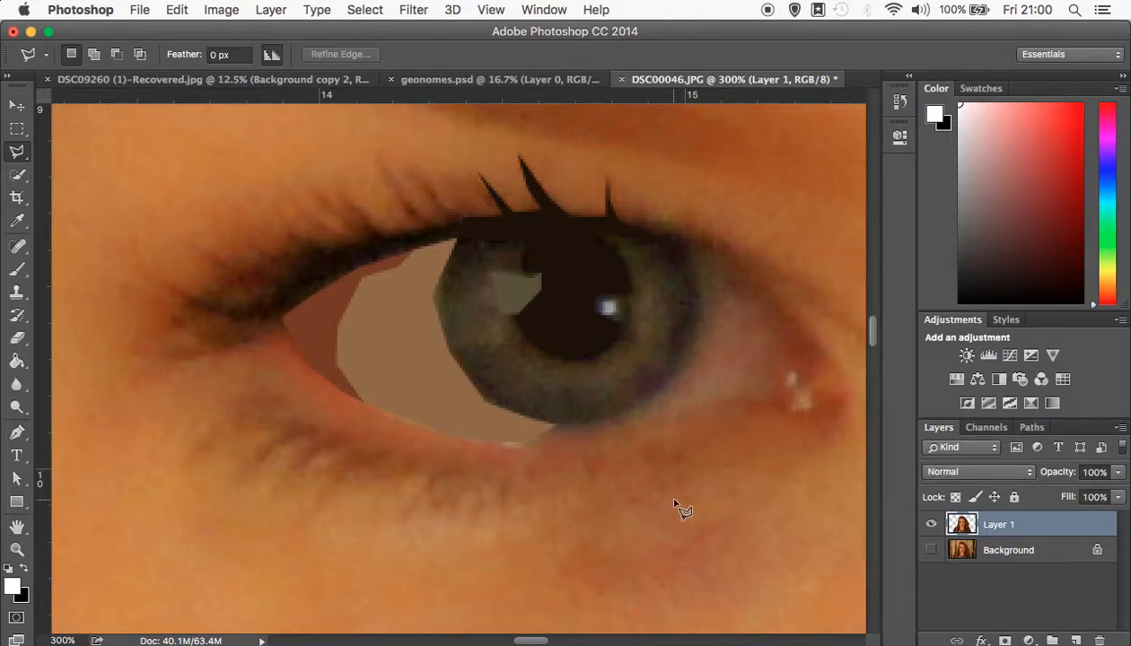
# Outline the second light reflection at the pupil's inner-corner side as a small polygon, apply the Average filter, and deselect it
pyautogui.click(605, 294)
pyautogui.click(592, 297)
pyautogui.click(592, 314)
pyautogui.click(628, 334)
pyautogui.click(630, 289)
pyautogui.click(606, 296)
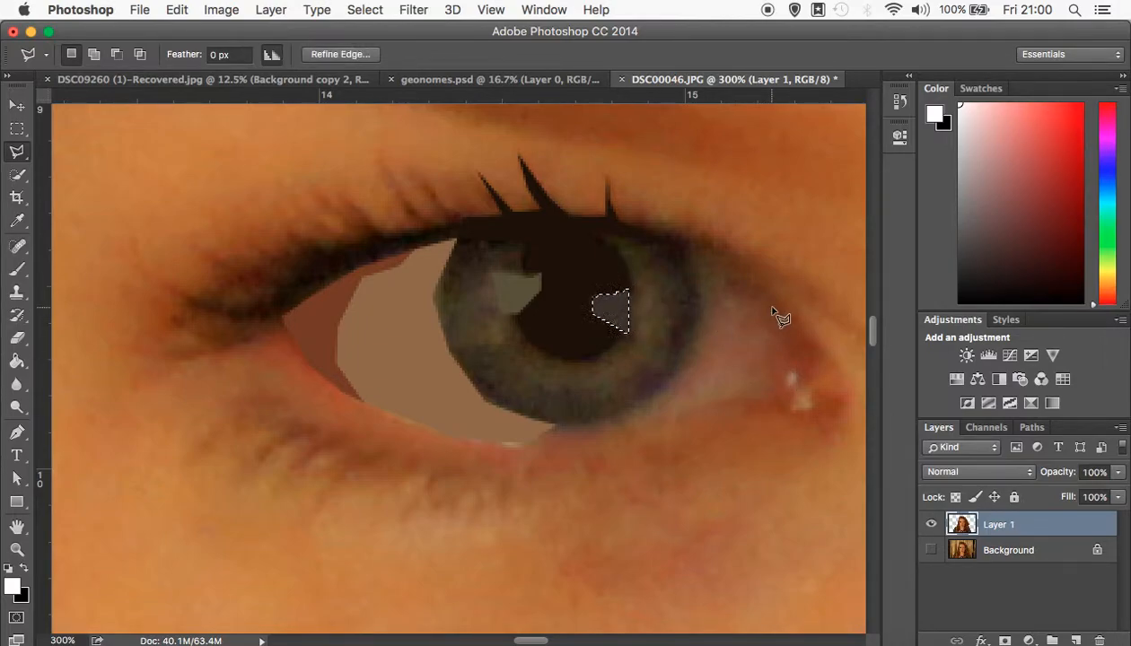
pyautogui.press('super+d')
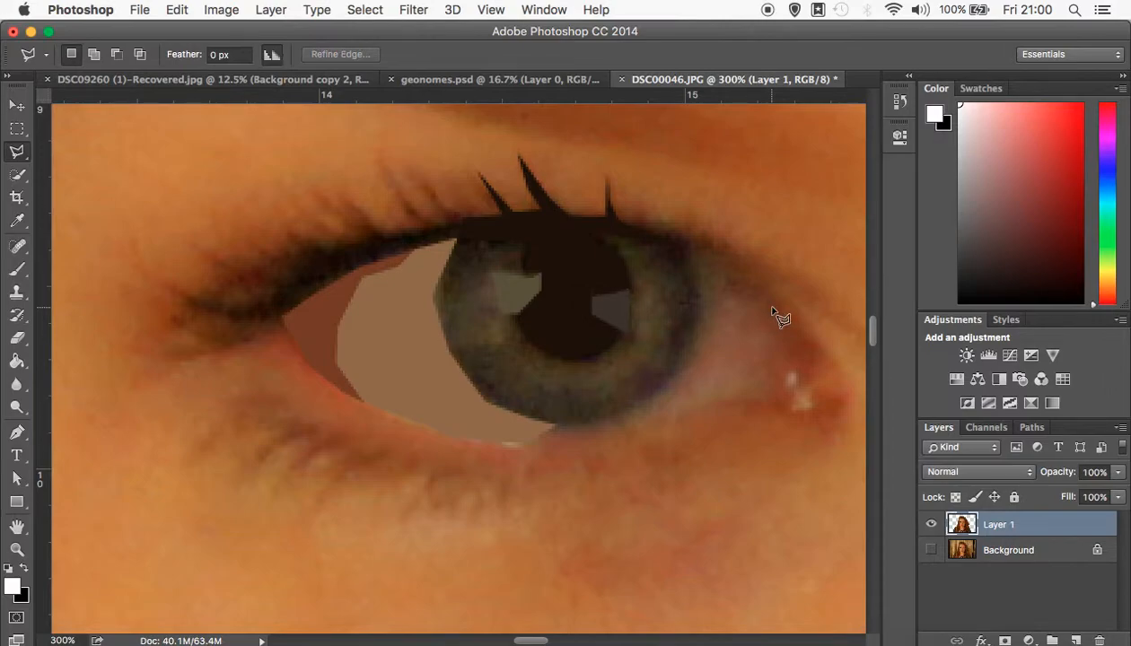
# Outline a forehead patch directly above the outer half of the same eye's eyebrow, flatten it with the Average filter, and deselect it
pyautogui.press('super+minus')
pyautogui.press('super+minus')
pyautogui.press('super+minus')
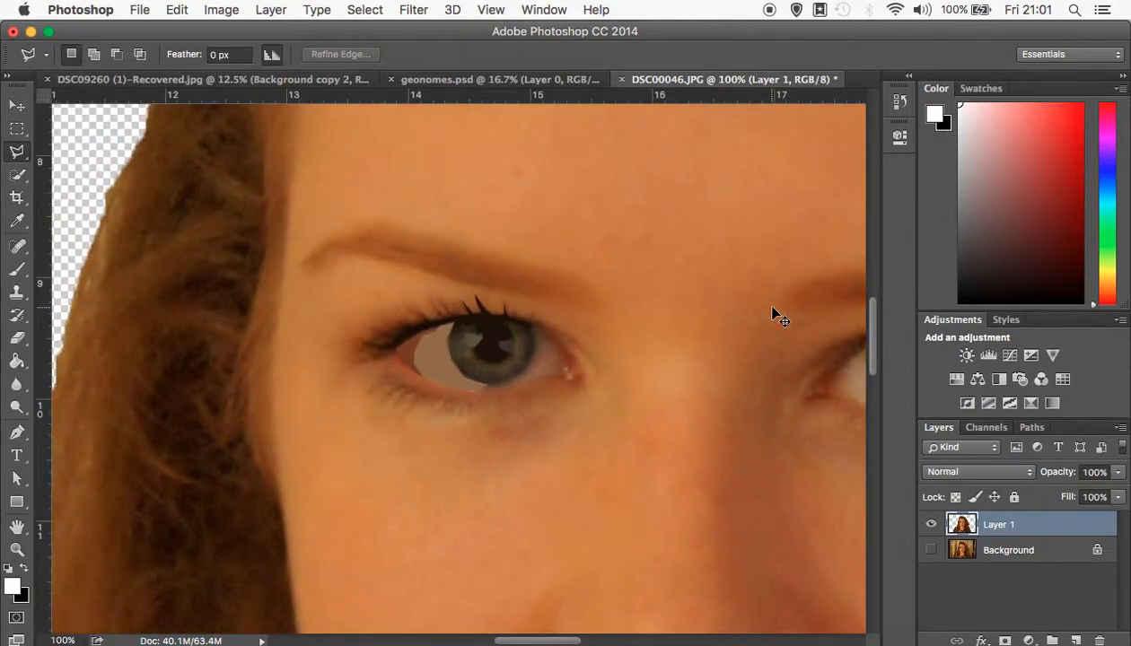
pyautogui.press('super+minus')
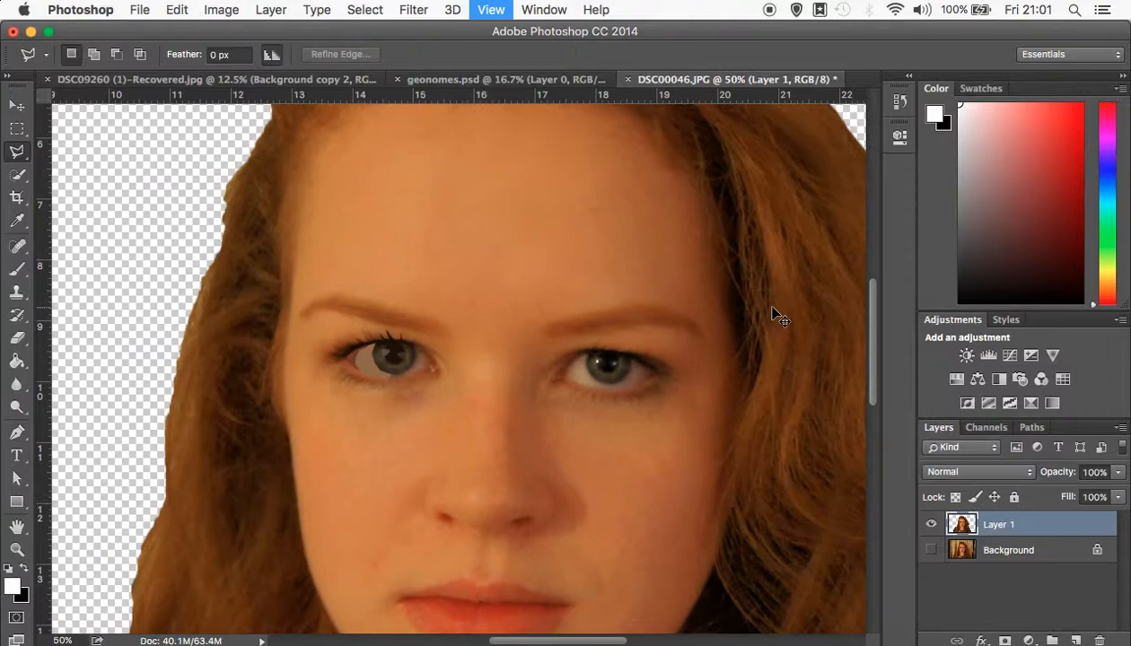
pyautogui.click(295, 311)
pyautogui.click(295, 227)
pyautogui.click(362, 285)
pyautogui.click(362, 303)
pyautogui.click(327, 297)
pyautogui.click(297, 311)
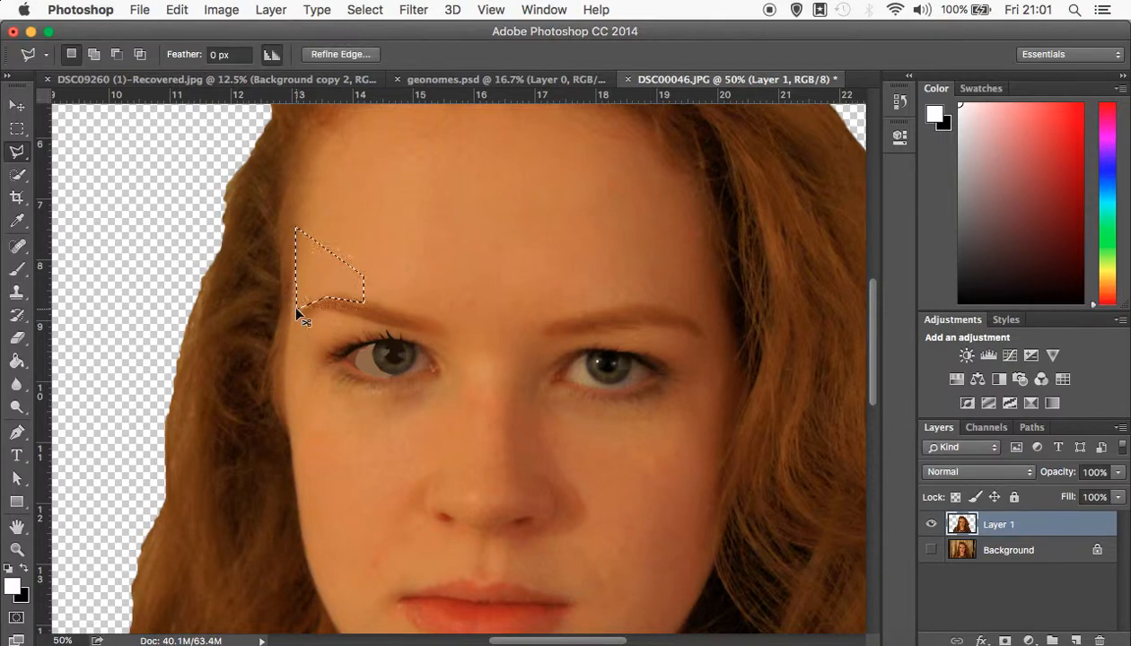
pyautogui.press('super+d')
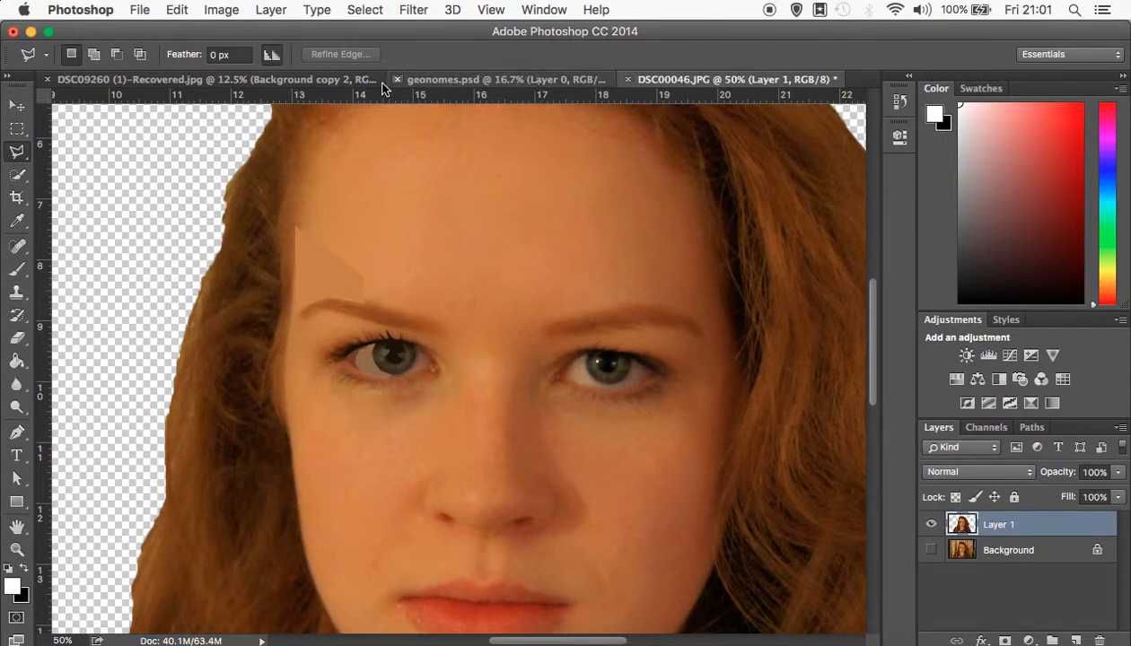
# Switch to the finished portrait geonomes.psd and examine how polygons build up its face, neck and hair
pyautogui.click(451, 81)
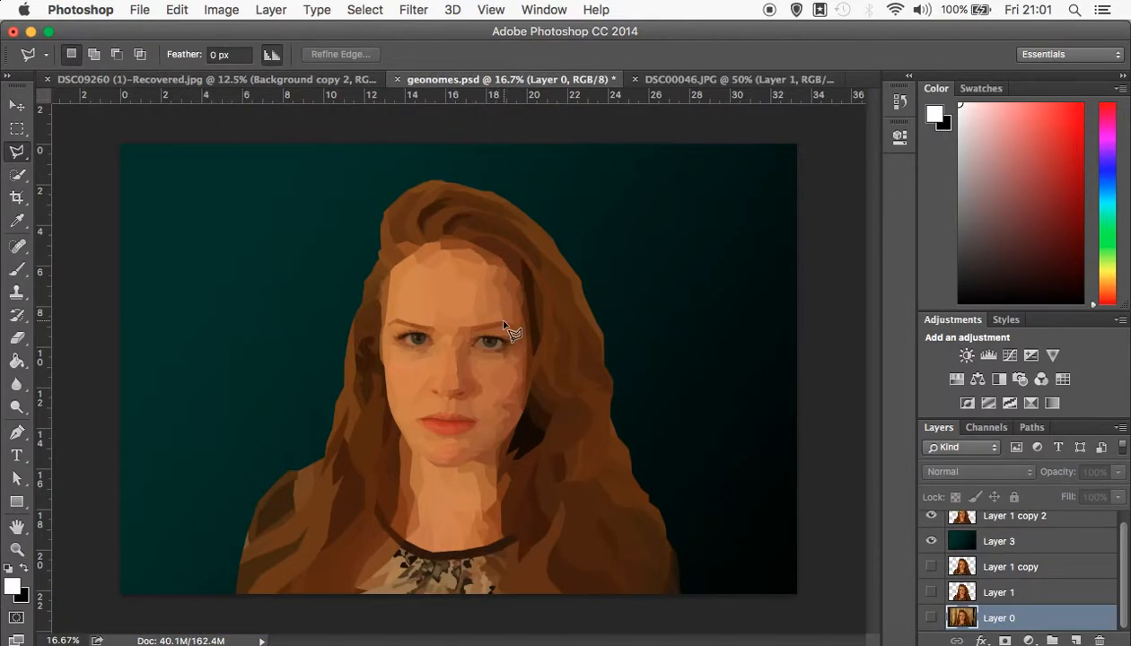
pyautogui.press('super+plus')
pyautogui.press('super+plus')
pyautogui.press('super+plus')
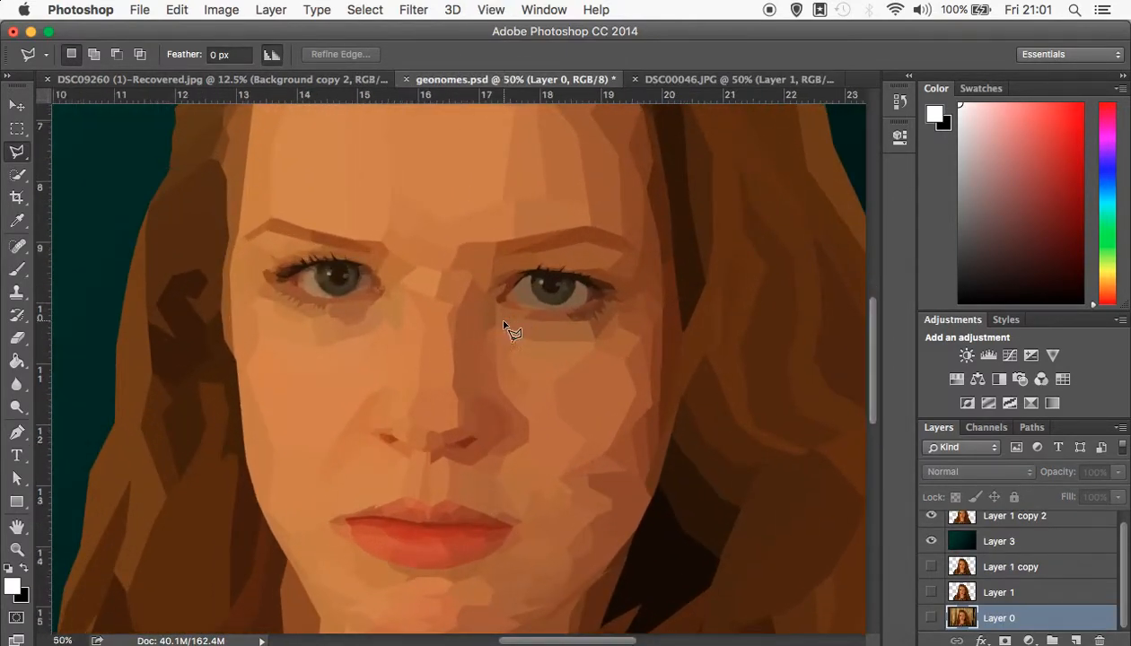
pyautogui.scroll(5, 617, 352)
pyautogui.scroll(-10, 618, 352)
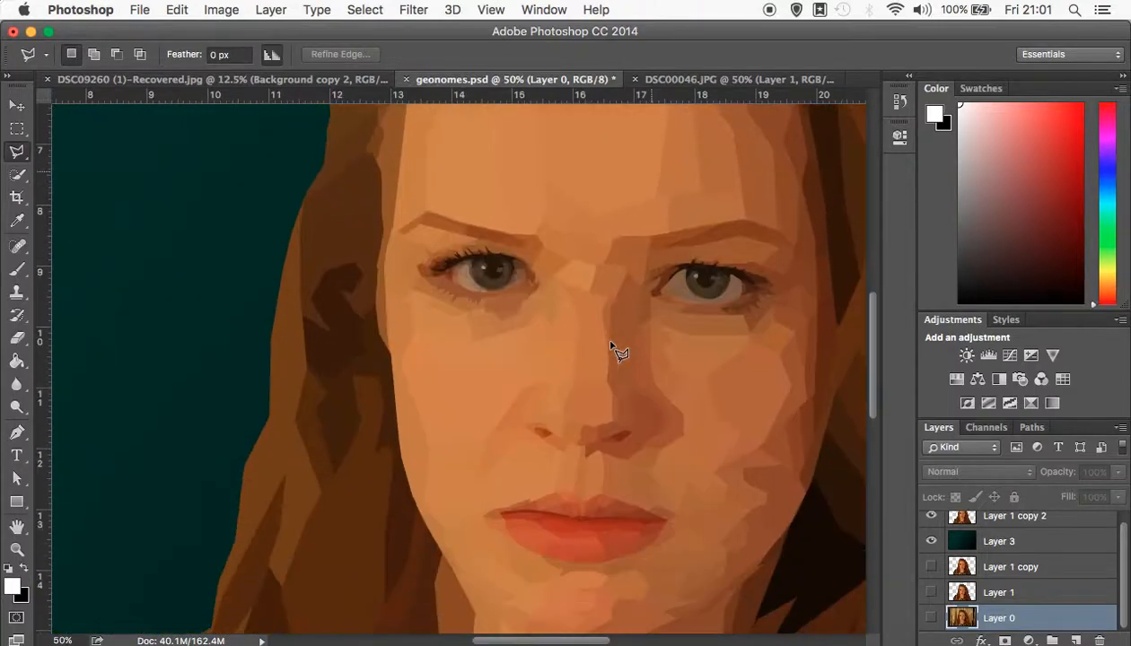
pyautogui.scroll(-5, 618, 352)
pyautogui.scroll(5, 618, 352)
pyautogui.hscroll(4, 618, 352)
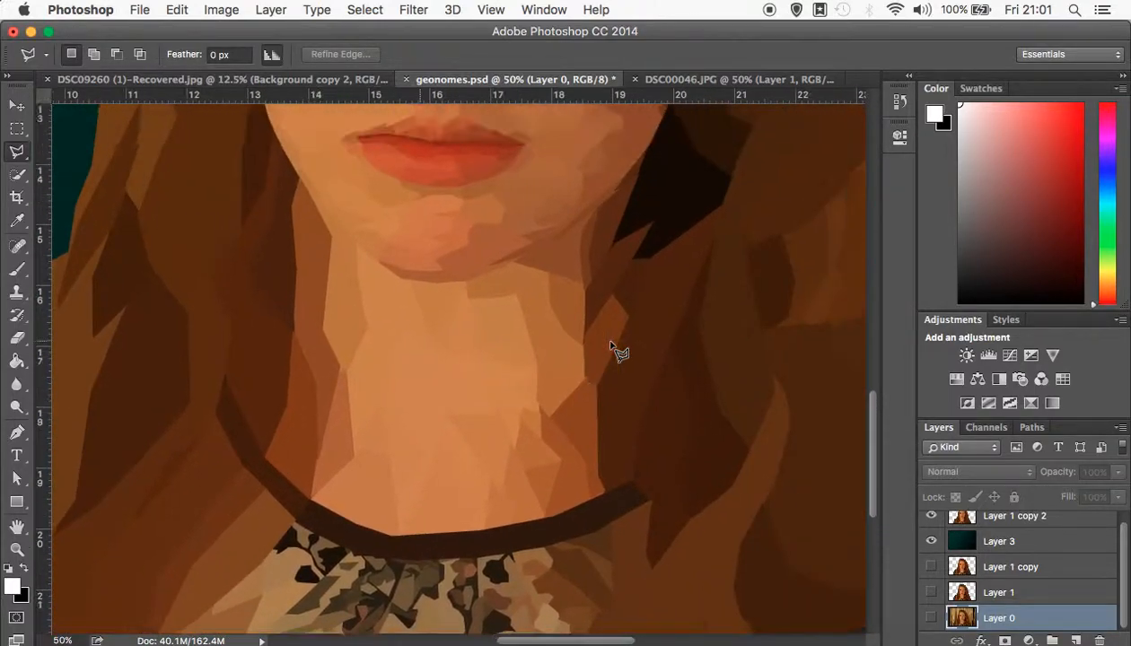
pyautogui.hscroll(2, 618, 352)
pyautogui.scroll(6, 617, 352)
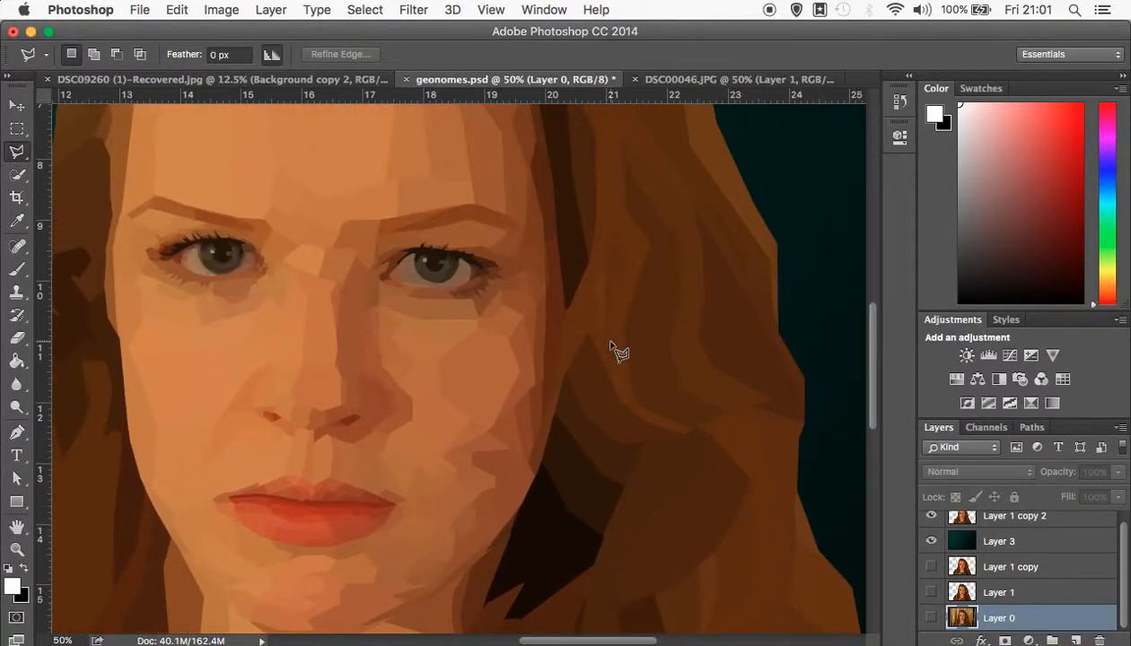
pyautogui.hscroll(-4, 617, 352)
pyautogui.scroll(-1, 617, 351)
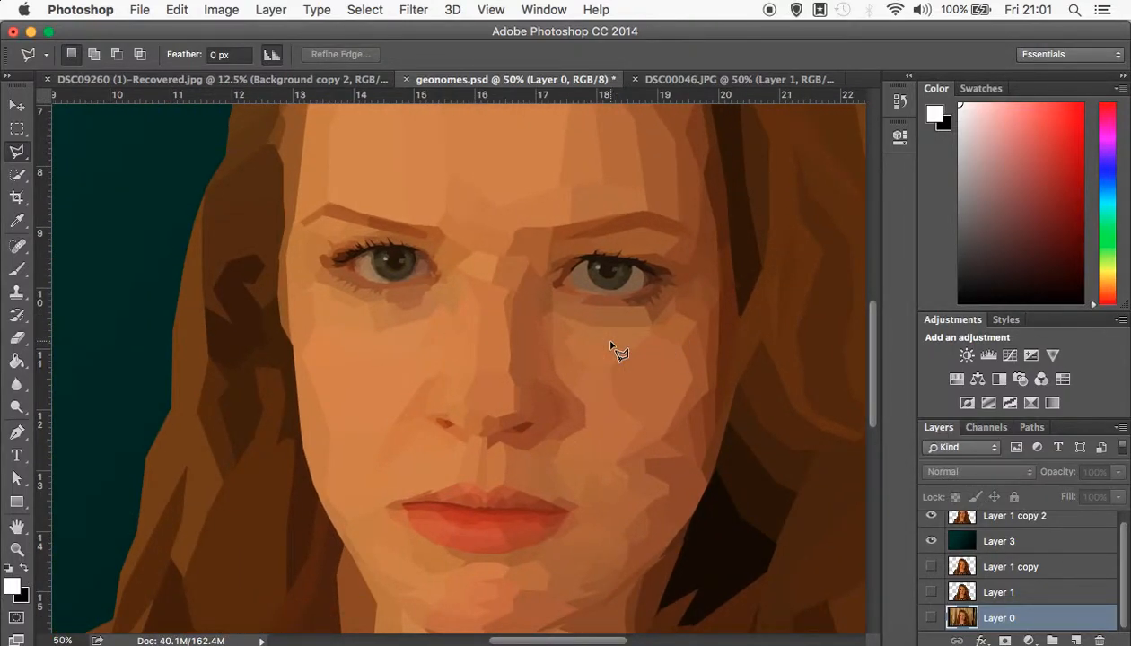
pyautogui.hscroll(2, 618, 352)
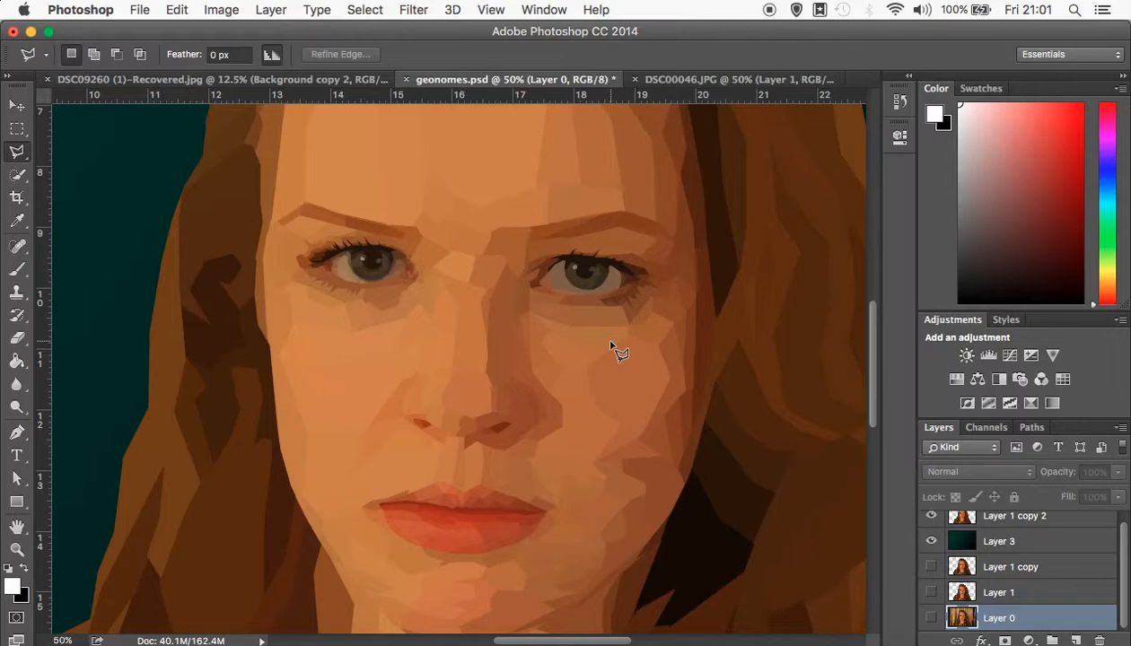
# Examine the polygon shapes of the lips, nose, brow area and eye in the finished portrait at 200% magnification
pyautogui.press('super+minus')
pyautogui.press('super+plus')
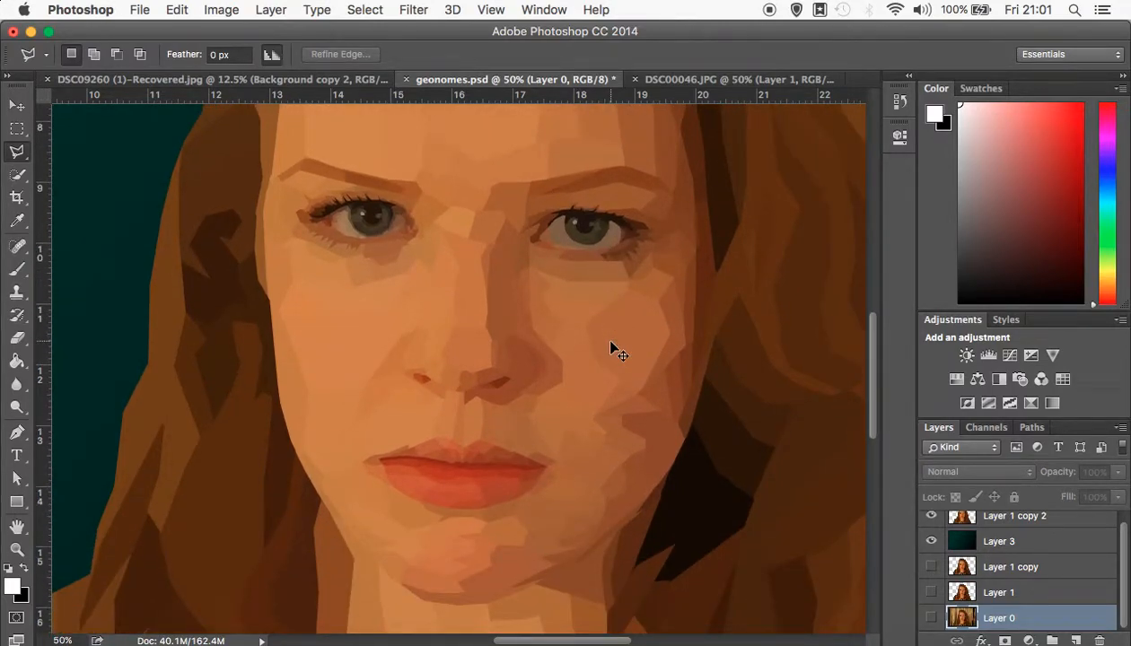
pyautogui.press('super+plus')
pyautogui.press('super+plus')
pyautogui.scroll(-6, 611, 344)
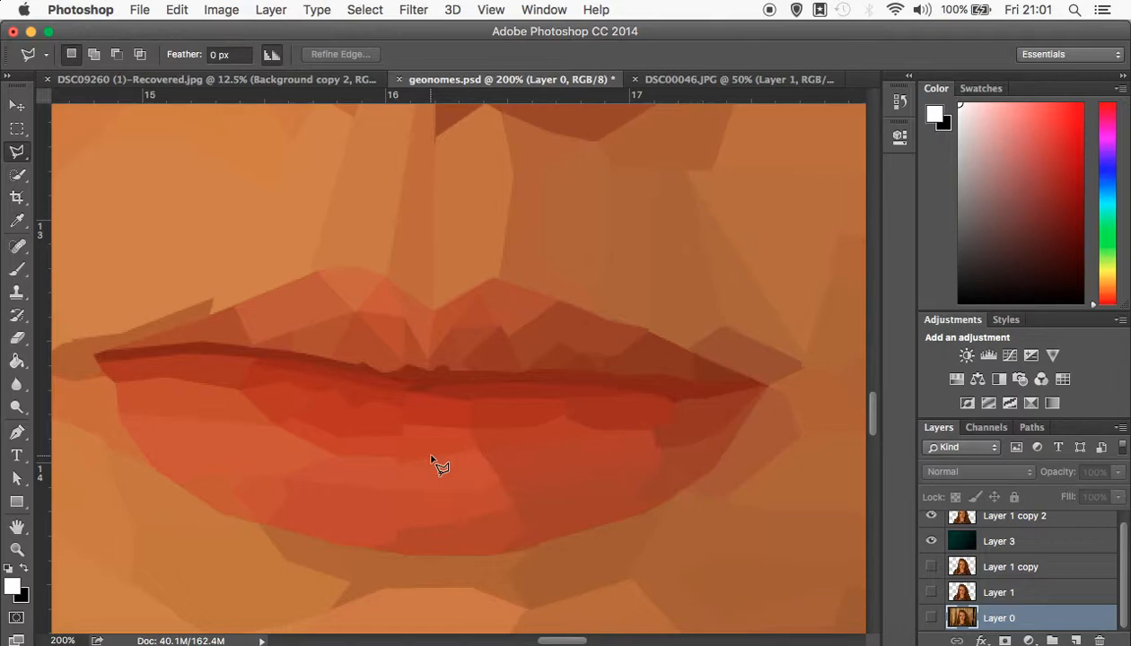
pyautogui.scroll(10, 435, 462)
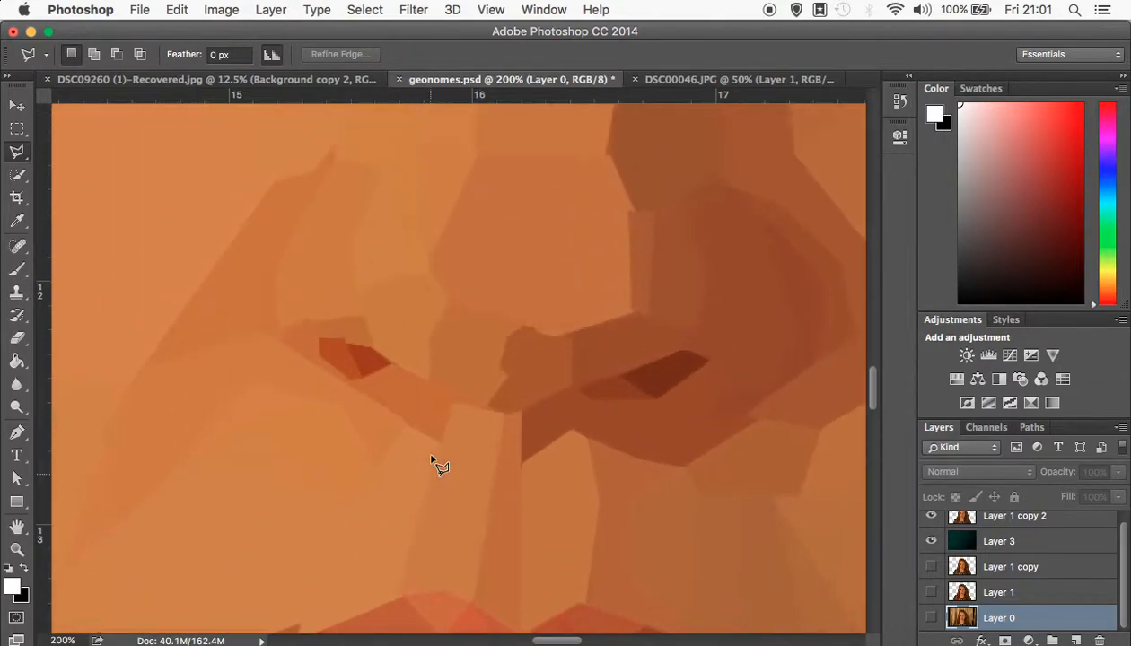
pyautogui.scroll(10, 435, 462)
pyautogui.hscroll(8, 436, 463)
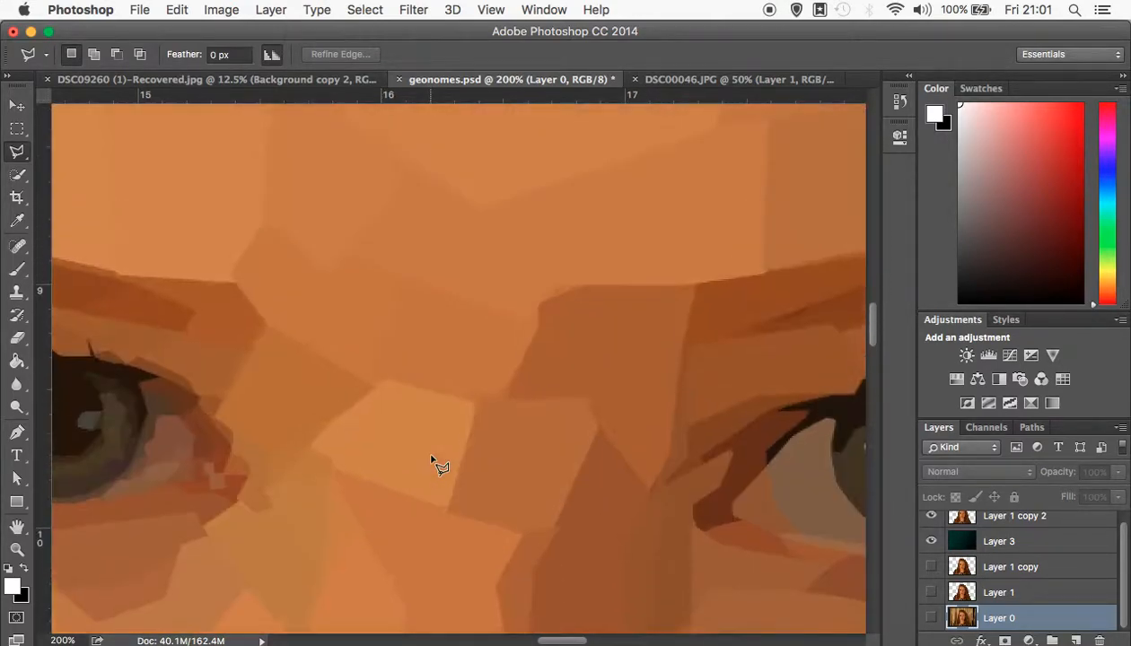
pyautogui.scroll(-3, 436, 462)
pyautogui.hscroll(5, 435, 462)
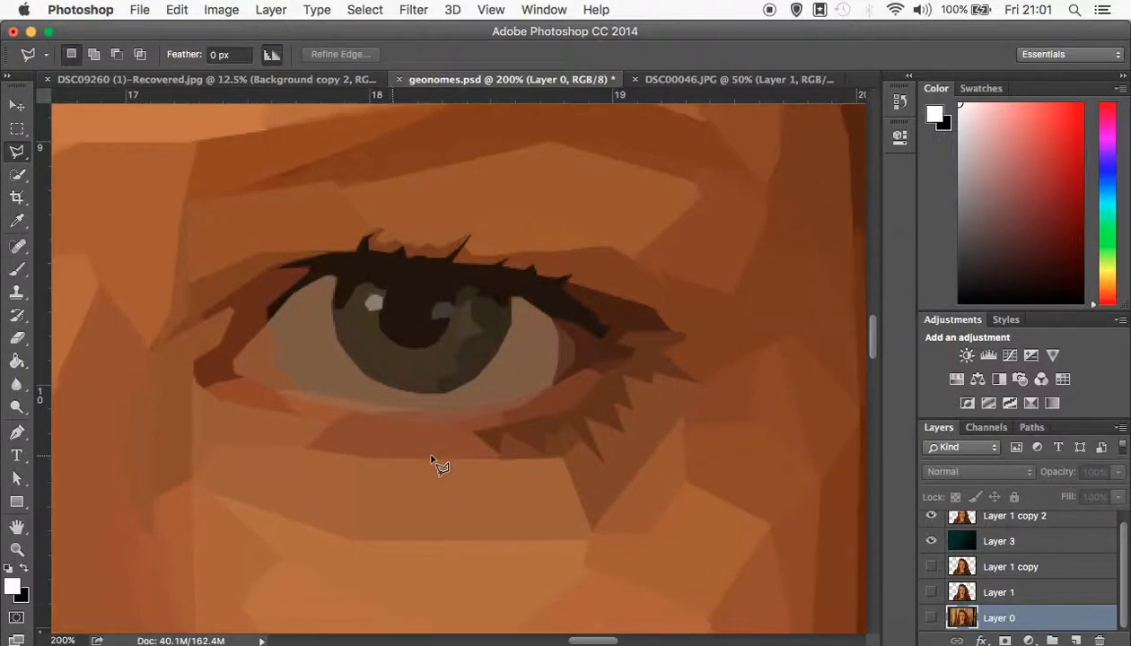